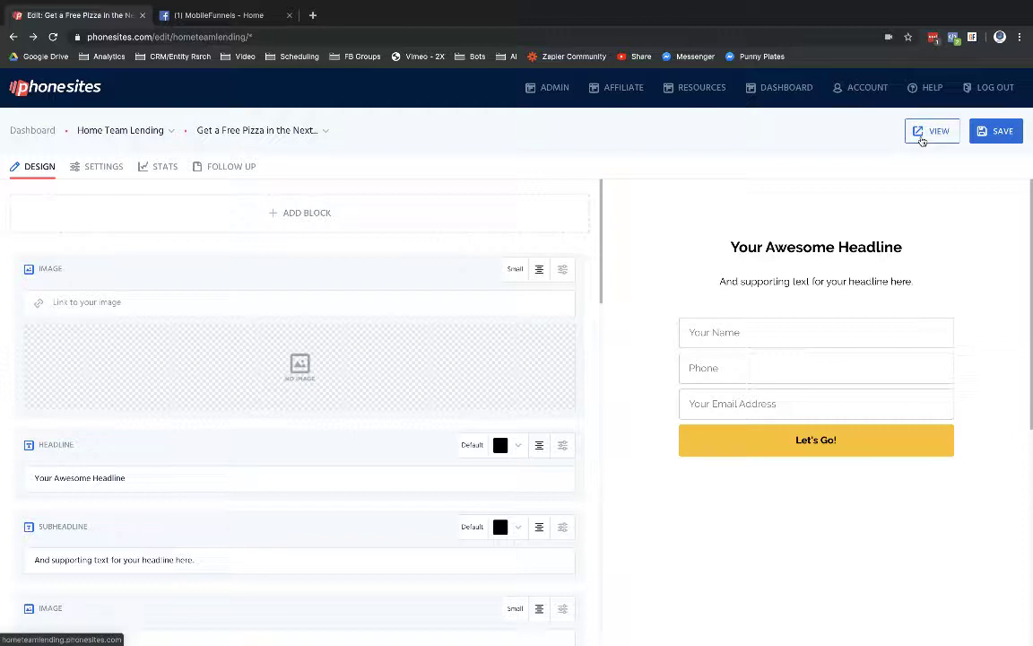
{"action": "left_click", "coordinate": [922, 140]}
{"action": "left_click", "coordinate": [213, 16]}
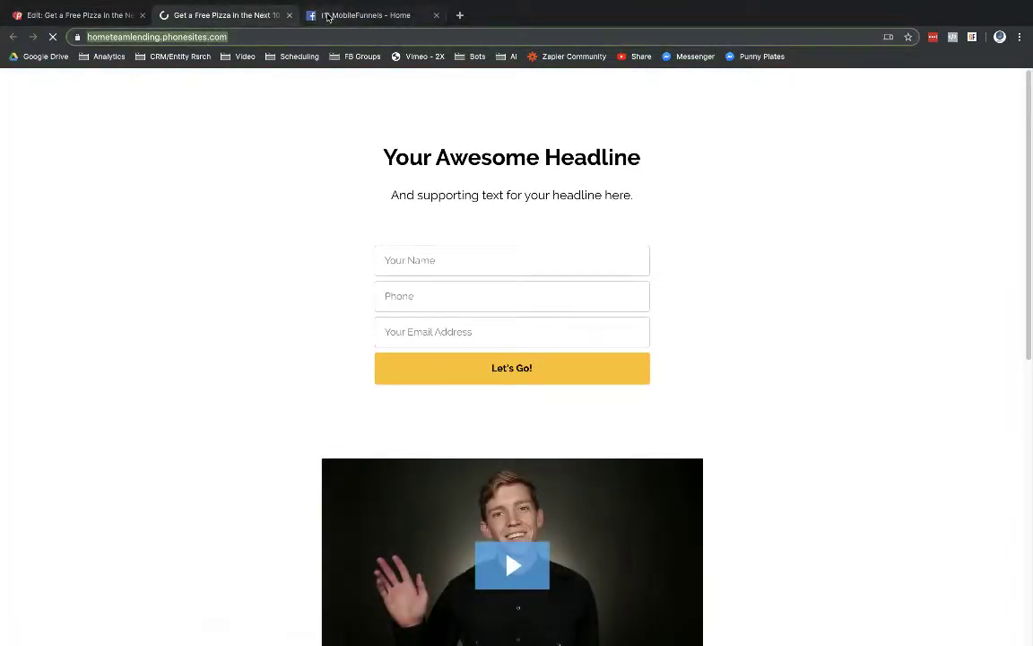
{"action": "left_click", "coordinate": [328, 16]}
{"action": "left_click", "coordinate": [422, 461]}
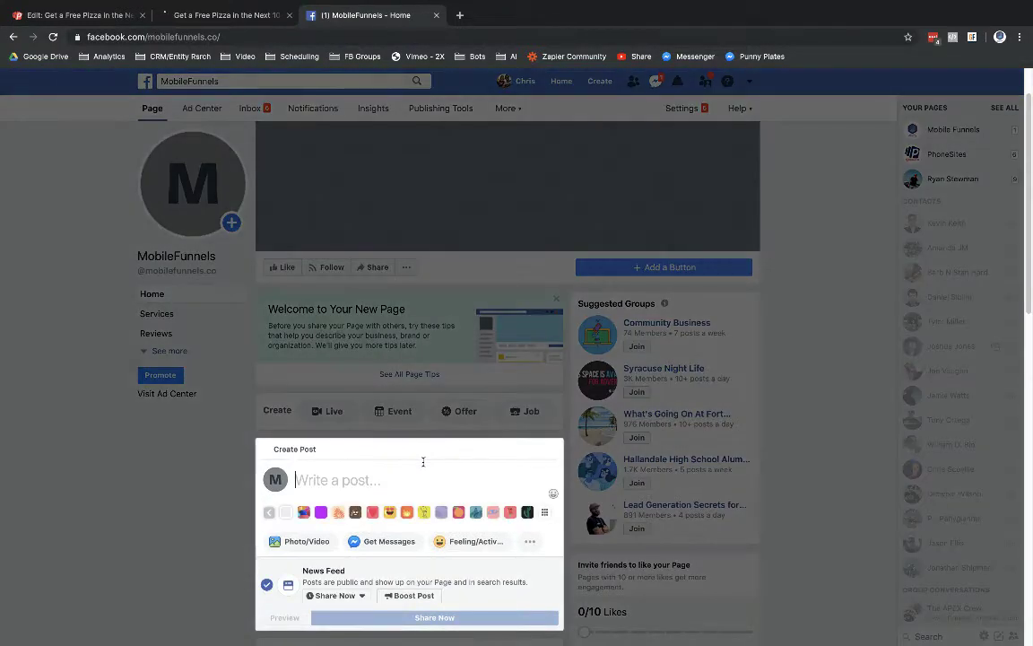
{"action": "type", "text": "https://hometeamlending.phonesites.com/"}
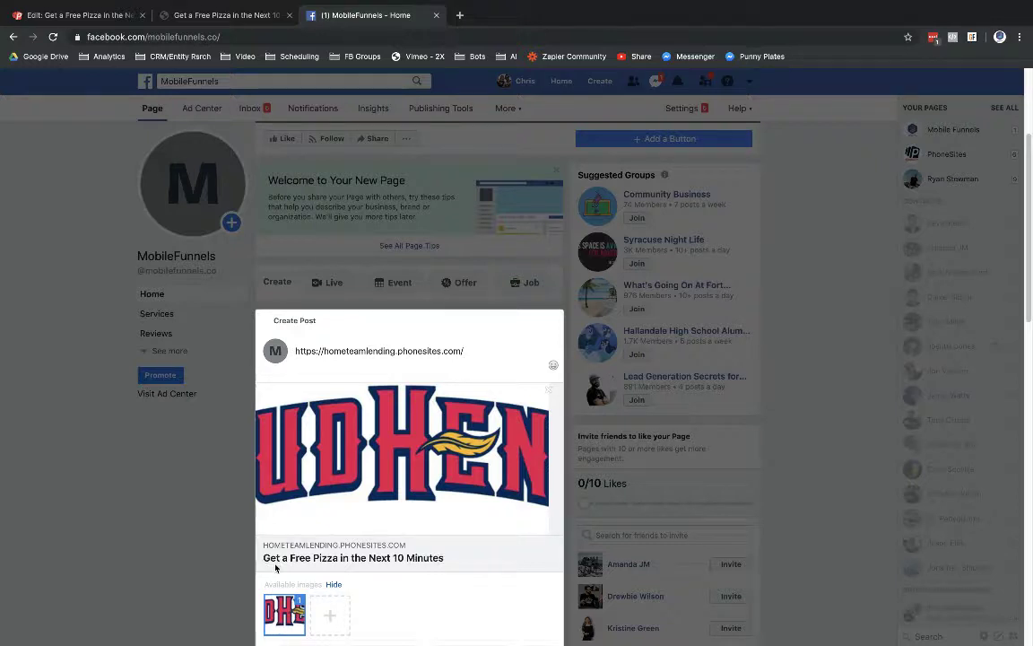
{"action": "scroll", "coordinate": [313, 553], "scroll_direction": "down", "scroll_amount": 3}
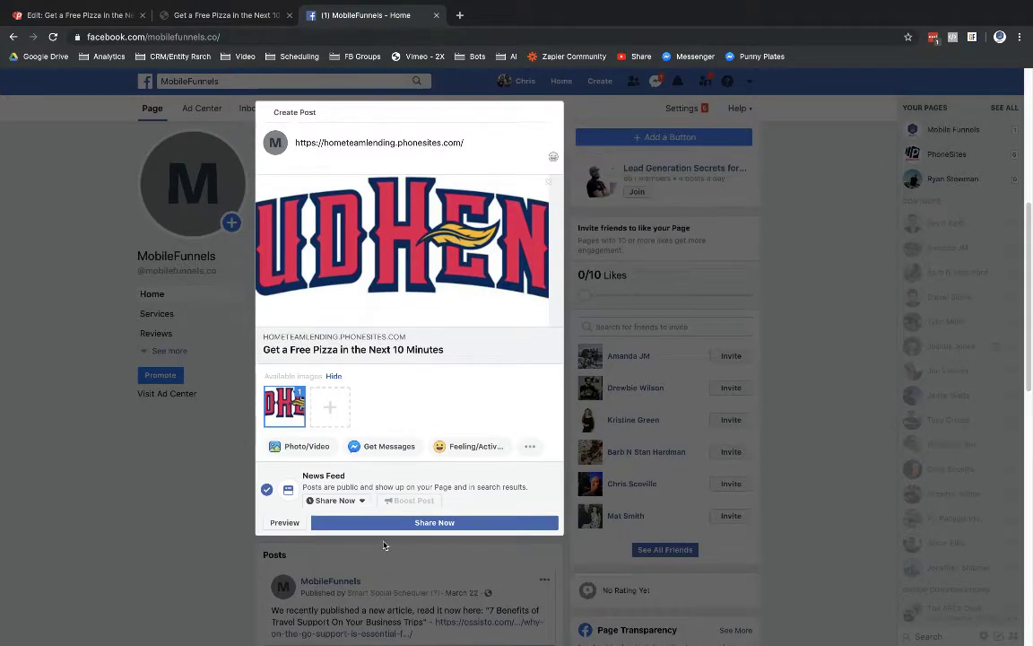
{"action": "left_click", "coordinate": [423, 523]}
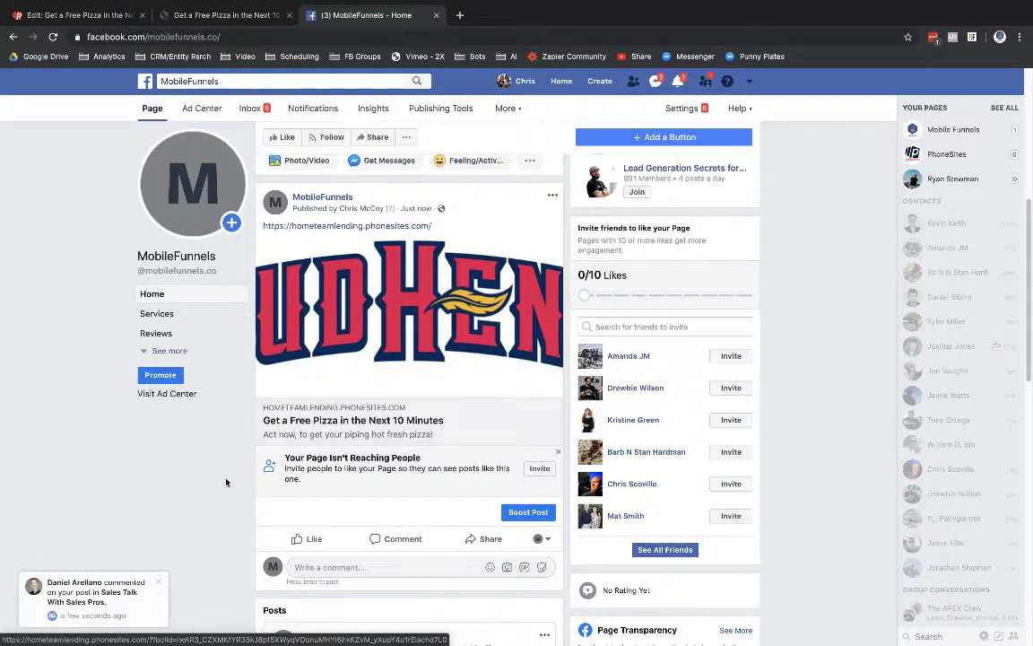
{"action": "left_click", "coordinate": [158, 582]}
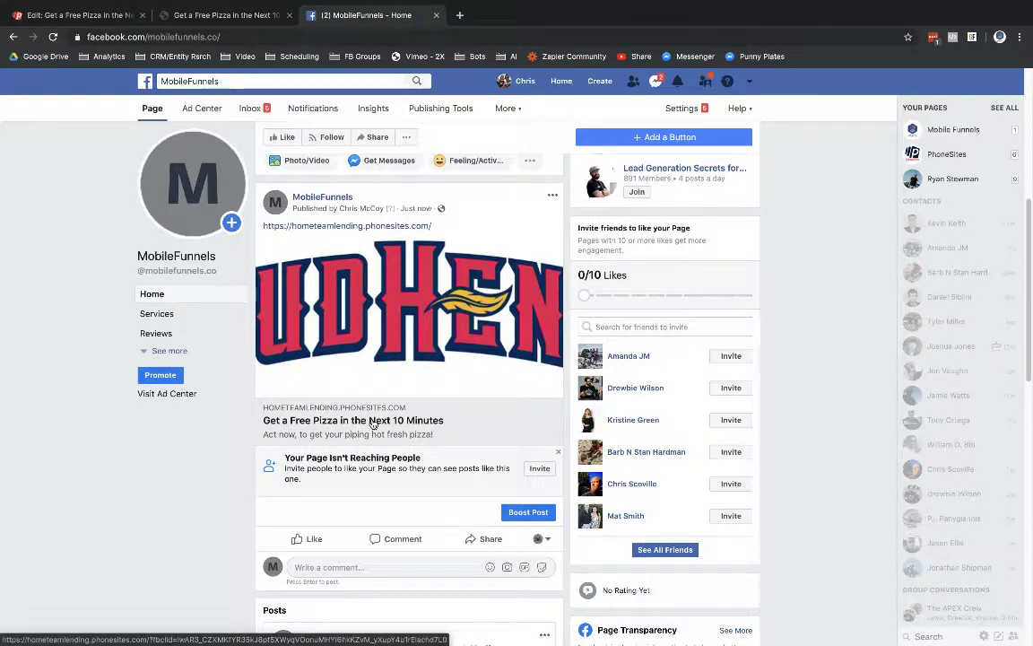
Compare the title, description and image in the Phonesites page settings with the link preview in the Facebook post.
{"action": "left_click", "coordinate": [56, 16]}
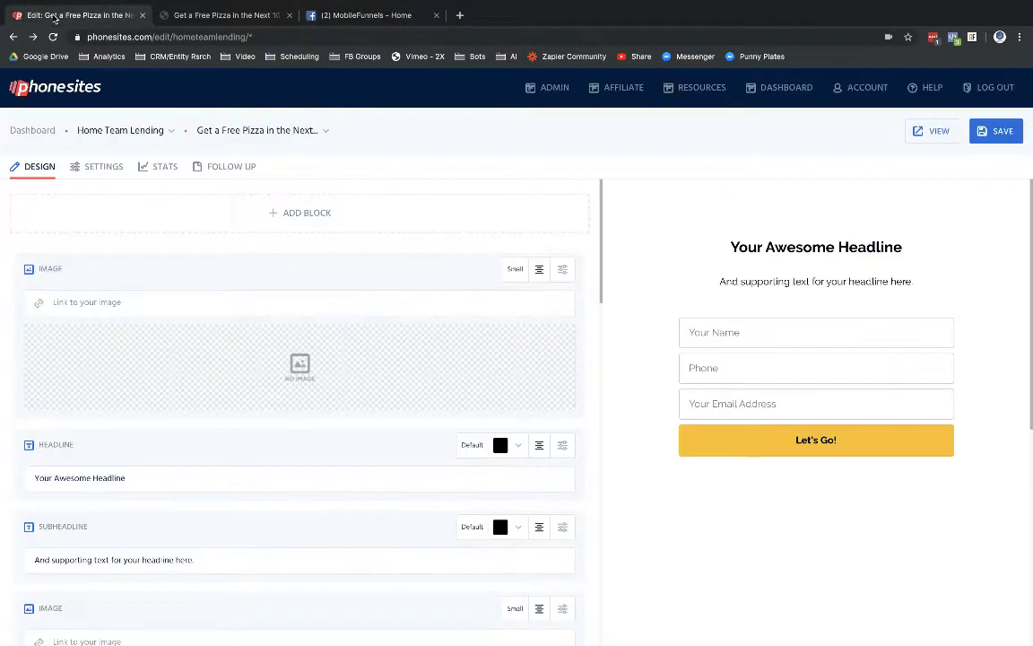
{"action": "left_click", "coordinate": [99, 169]}
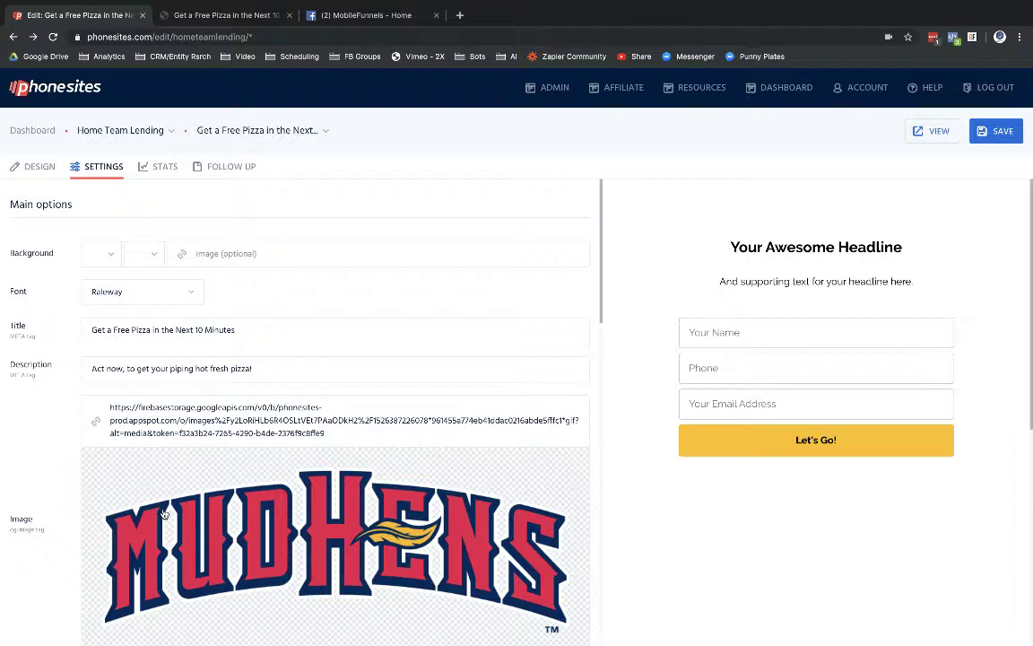
{"action": "scroll", "coordinate": [164, 513], "scroll_direction": "down", "scroll_amount": 1}
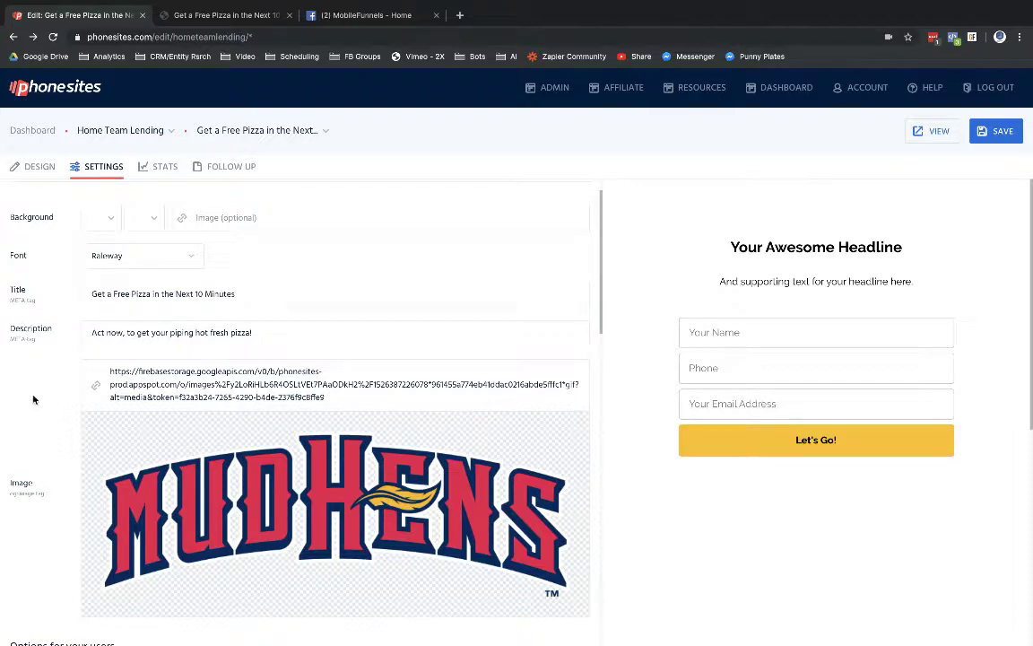
{"action": "key", "text": "ctrl+Tab"}
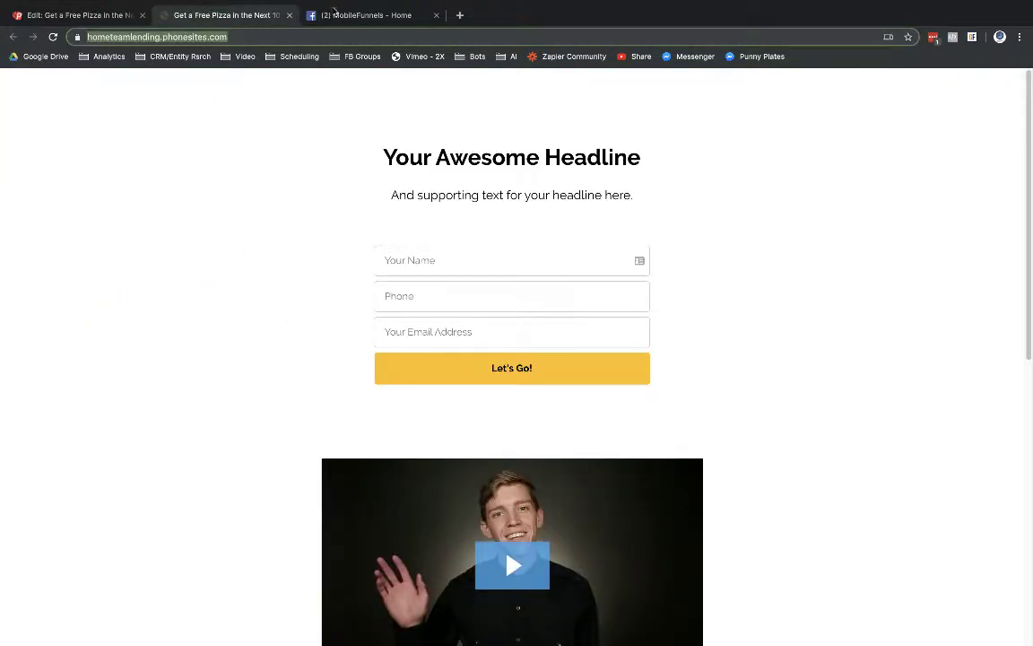
{"action": "left_click", "coordinate": [333, 12]}
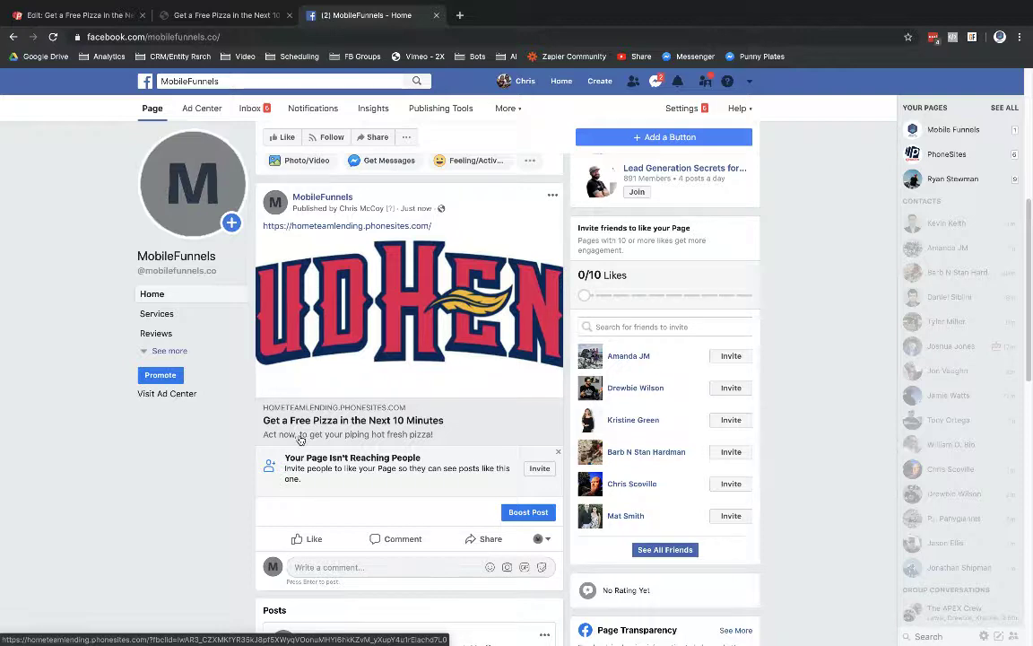
{"action": "left_click", "coordinate": [83, 14]}
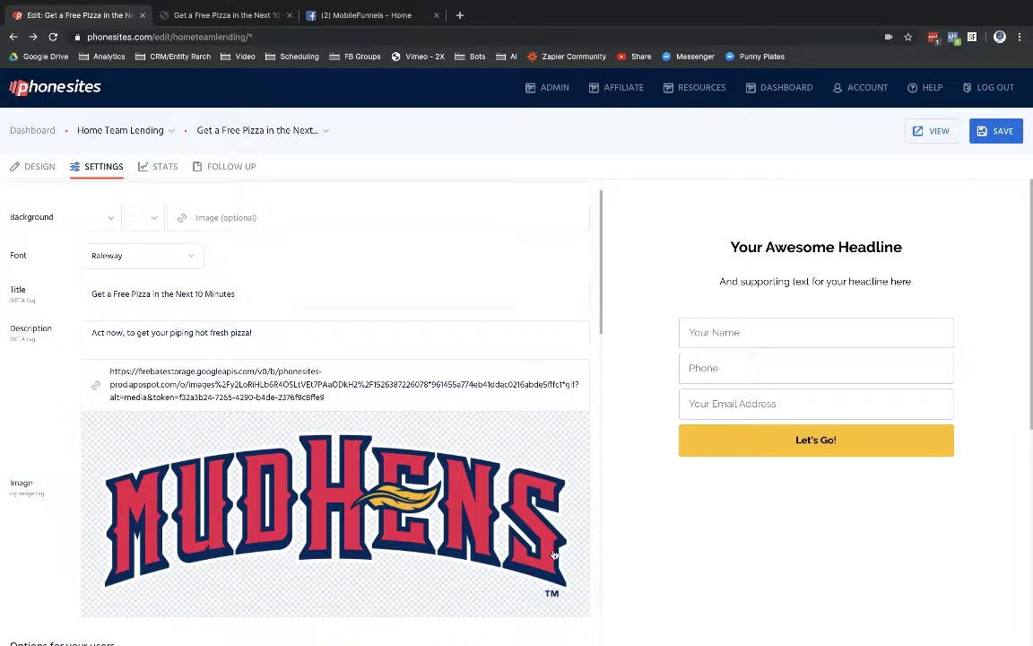
{"action": "scroll", "coordinate": [534, 529], "scroll_direction": "down", "scroll_amount": 1}
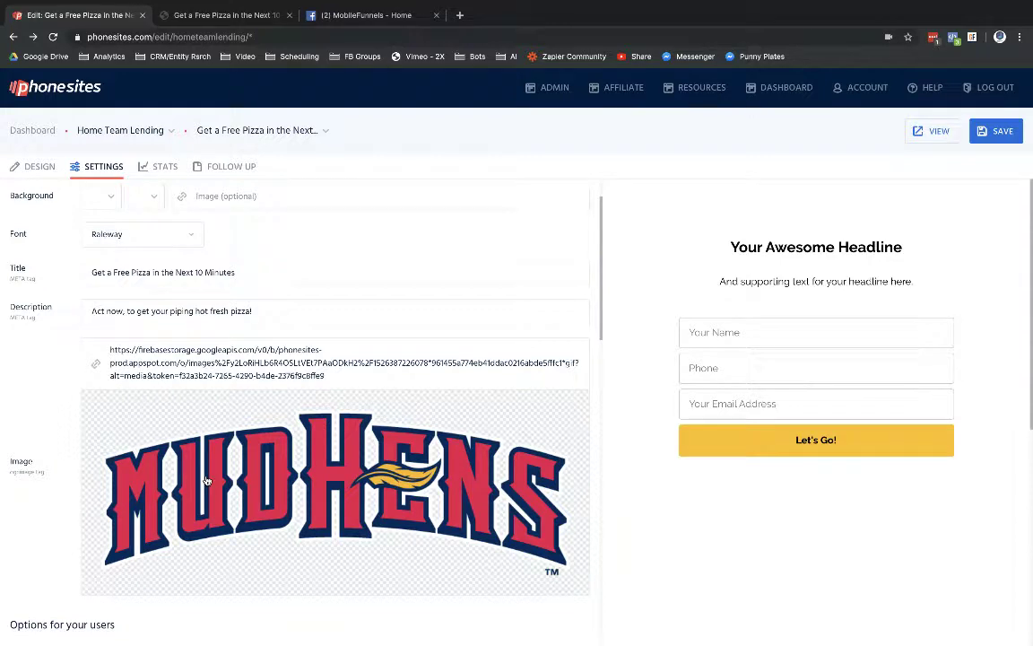
Search Google Images for pizza in a new browser tab.
{"action": "left_click", "coordinate": [460, 15]}
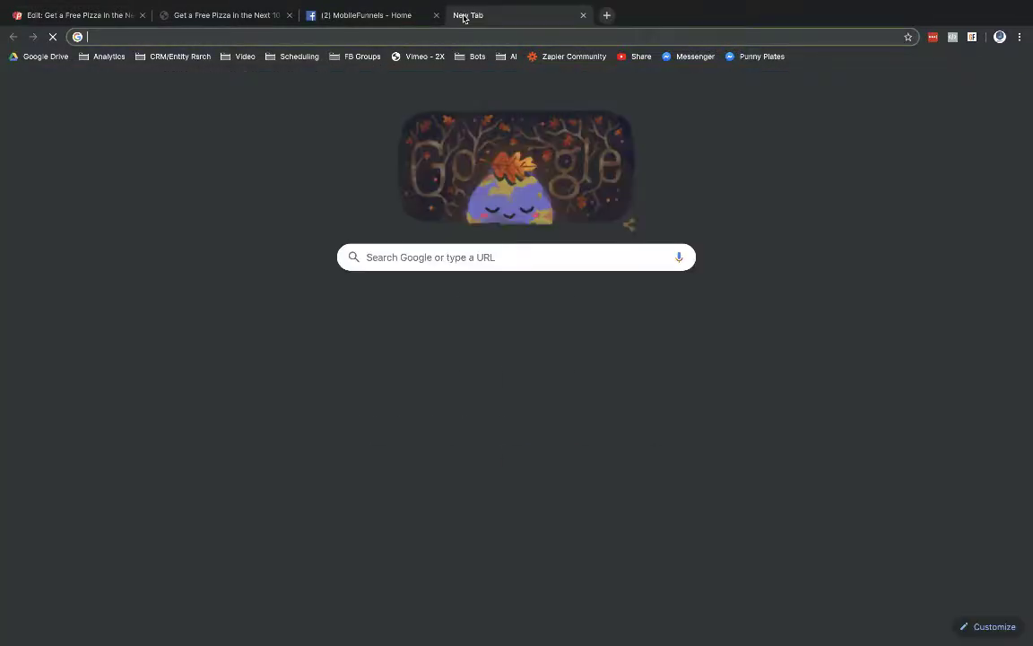
{"action": "type", "text": "phizza"}
{"action": "key", "text": "Return"}
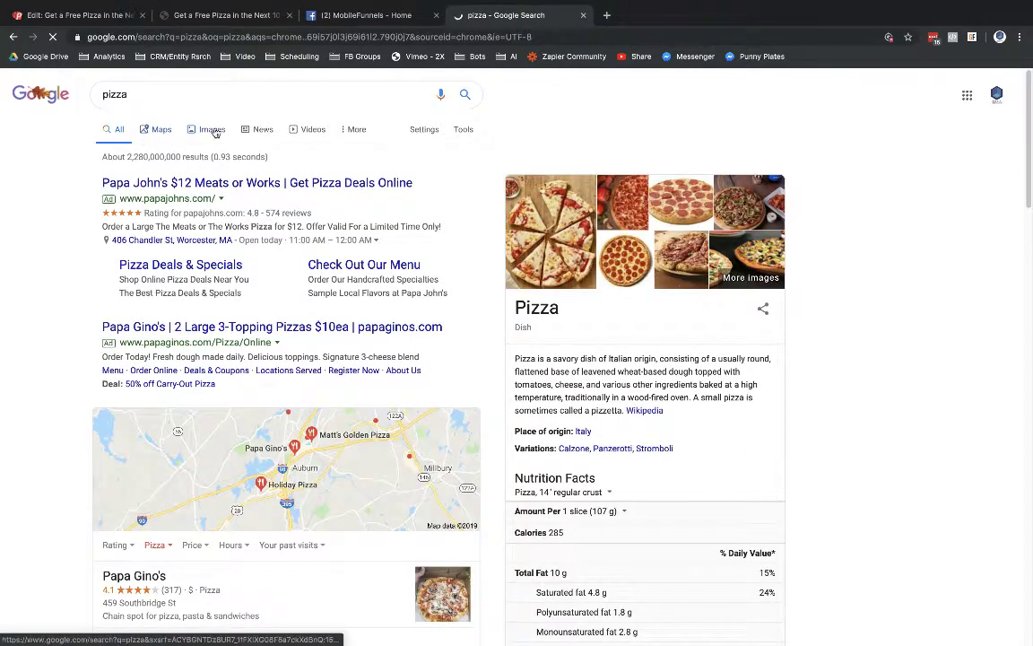
{"action": "left_click", "coordinate": [212, 130]}
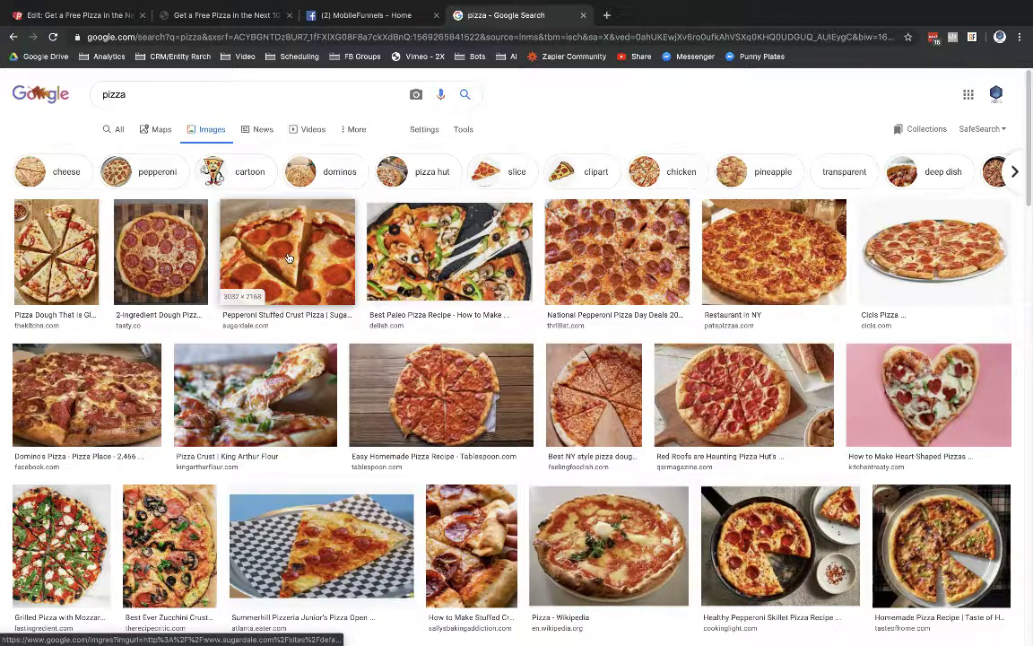
Save the King Arthur Flour pizza crust image to the Desktop as JPEG 20-3-large and close the search tab.
{"action": "left_click", "coordinate": [250, 382]}
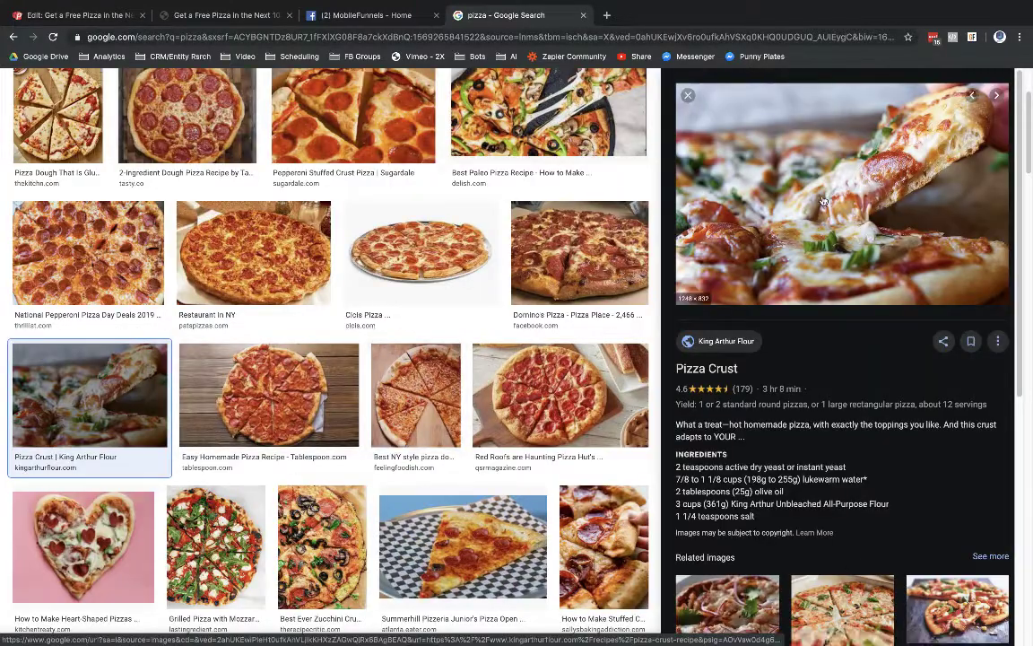
{"action": "right_click", "coordinate": [794, 179]}
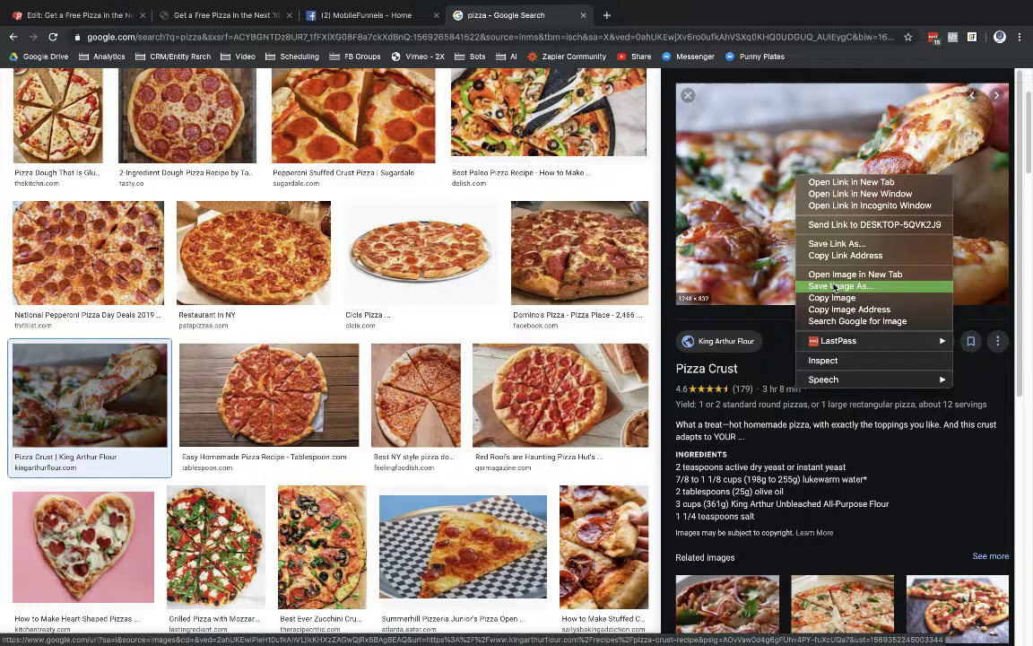
{"action": "left_click", "coordinate": [832, 286]}
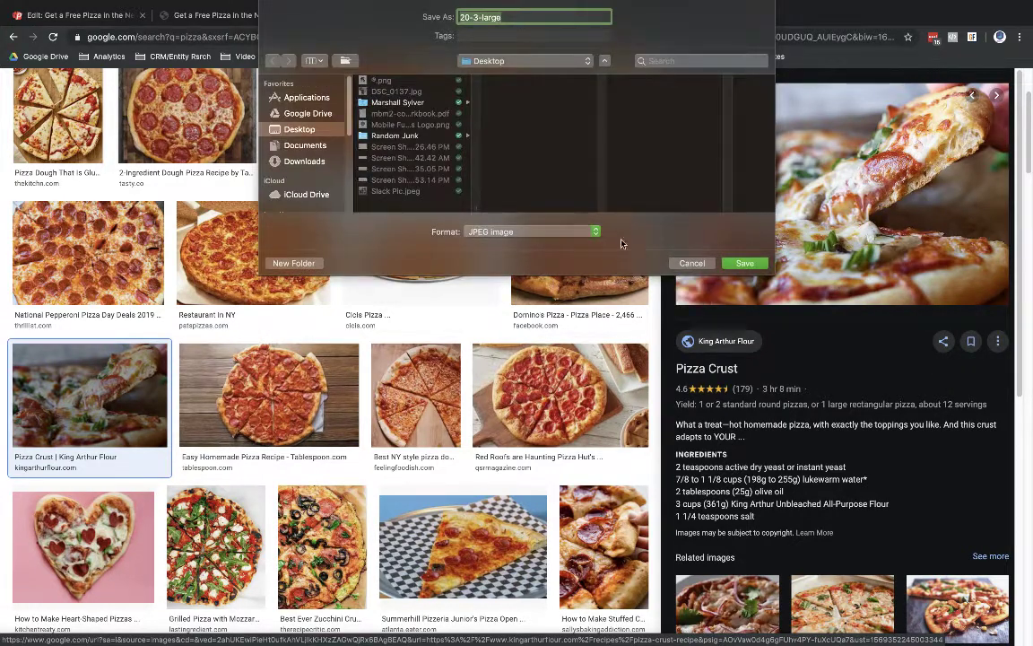
{"action": "left_click", "coordinate": [743, 264]}
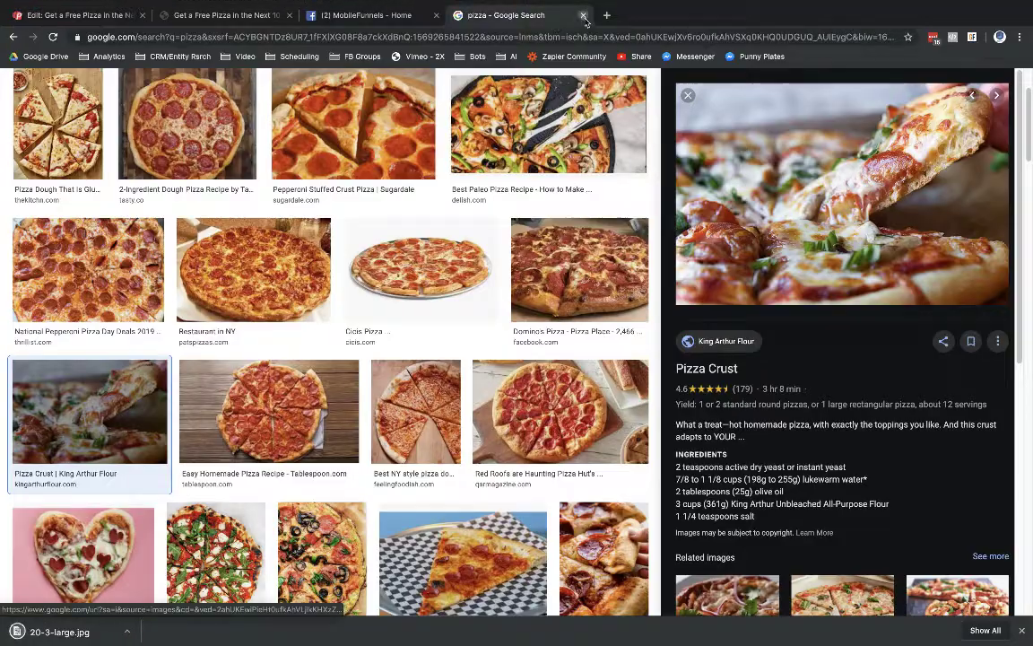
{"action": "left_click", "coordinate": [583, 16]}
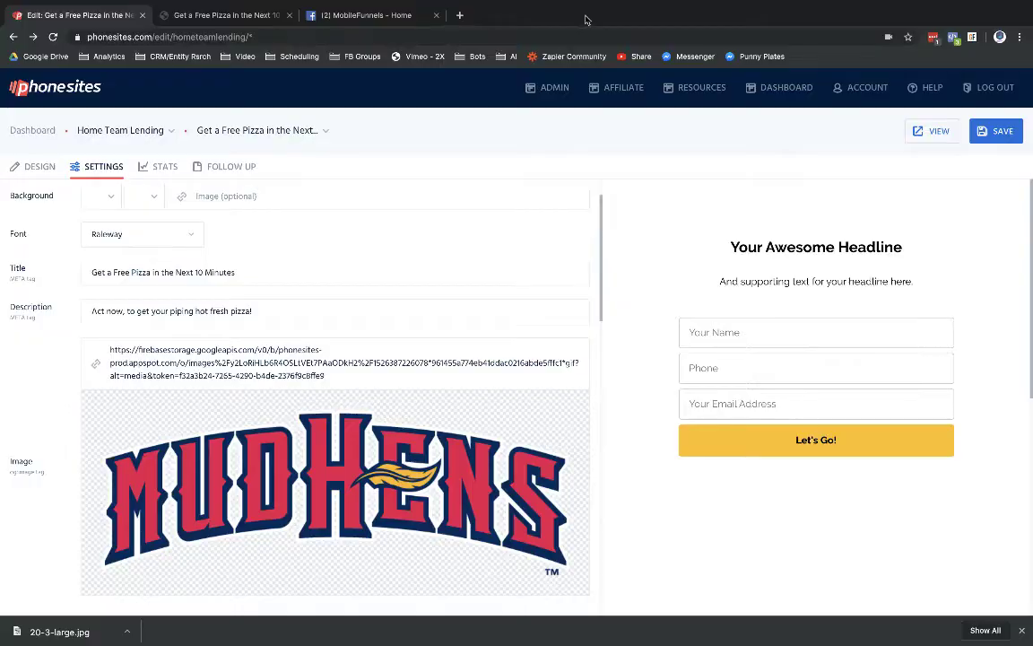
Upload 20-3-large.jpg from the Desktop to the gallery and set it as the page's og:image.
{"action": "scroll", "coordinate": [326, 486], "scroll_direction": "down", "scroll_amount": 1}
{"action": "left_click", "coordinate": [317, 464]}
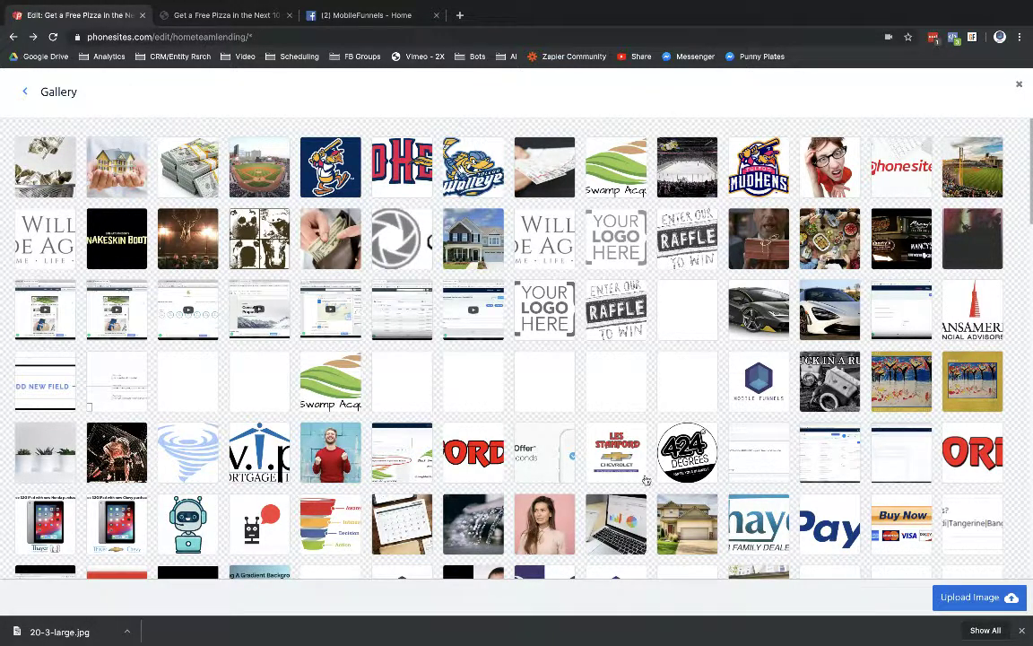
{"action": "left_click", "coordinate": [975, 602]}
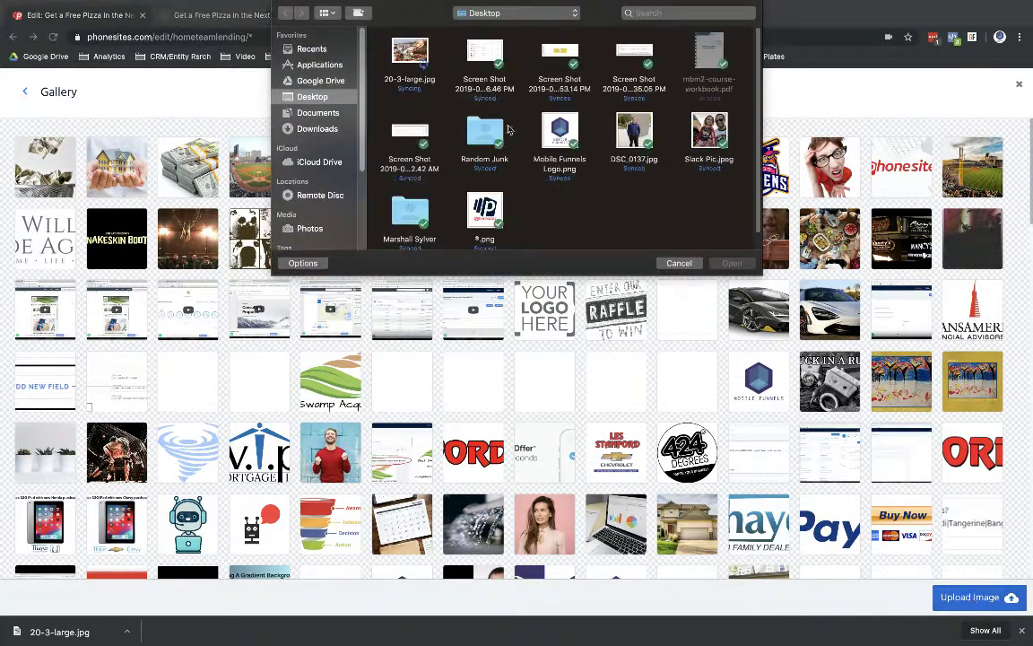
{"action": "left_click", "coordinate": [408, 55]}
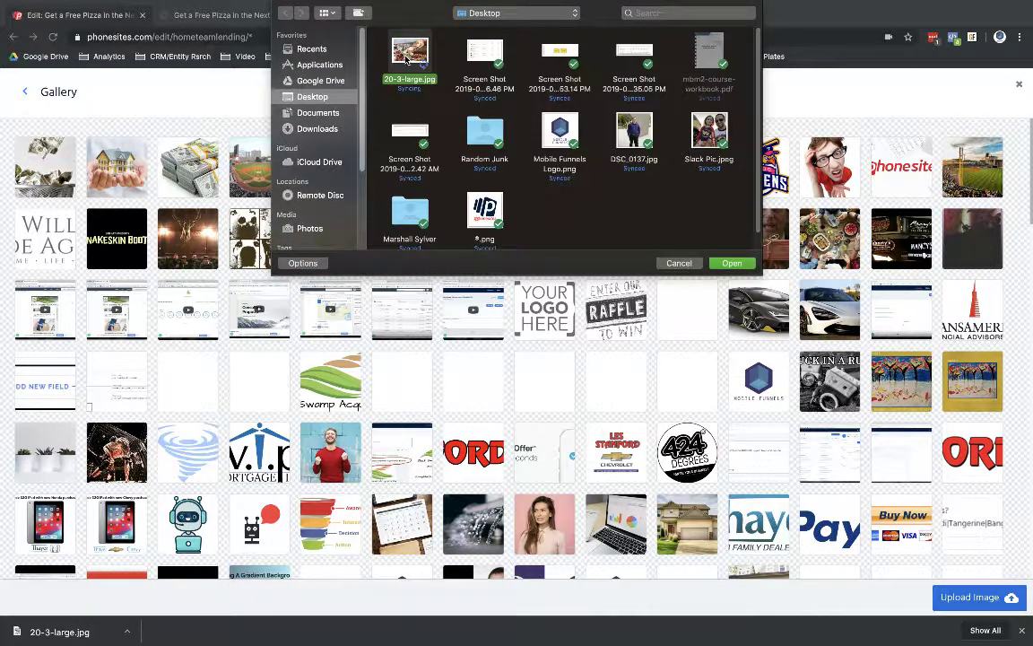
{"action": "left_click", "coordinate": [732, 263]}
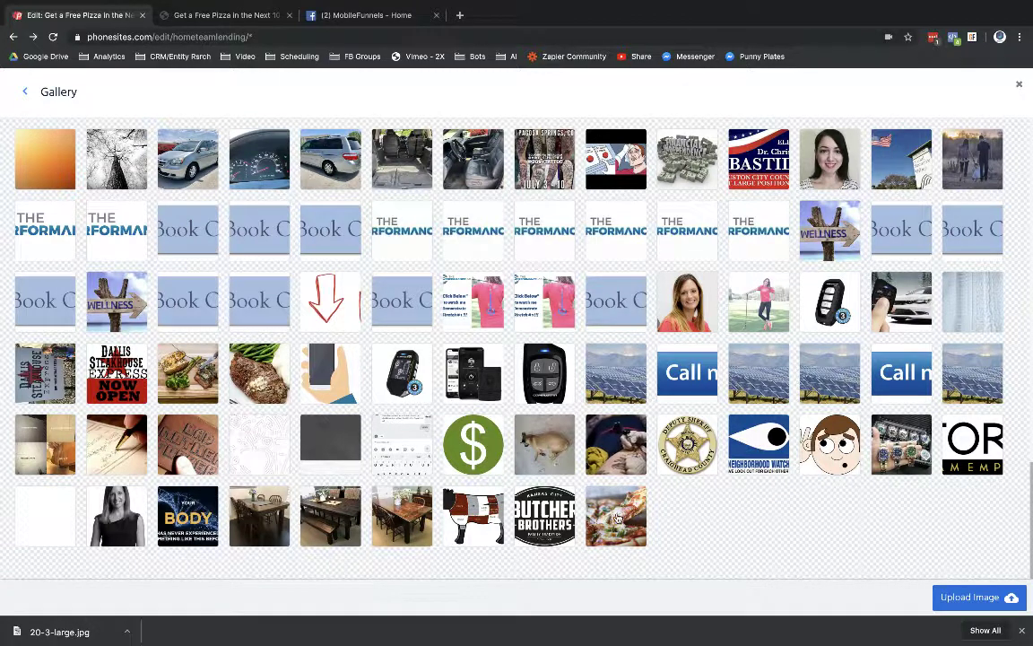
{"action": "left_click", "coordinate": [616, 519]}
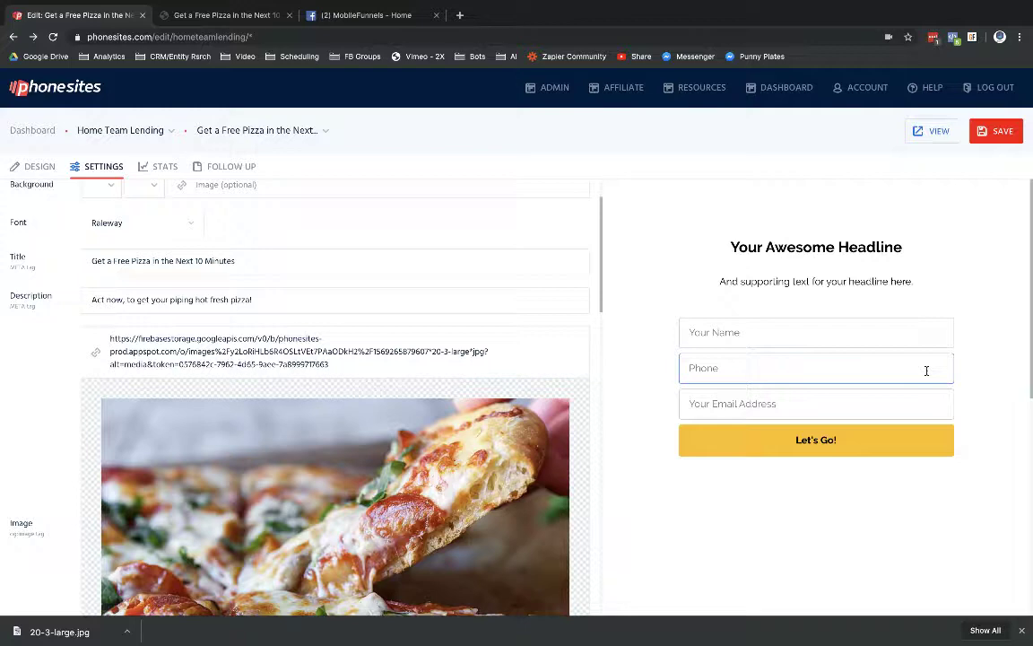
{"action": "scroll", "coordinate": [574, 392], "scroll_direction": "down", "scroll_amount": 1}
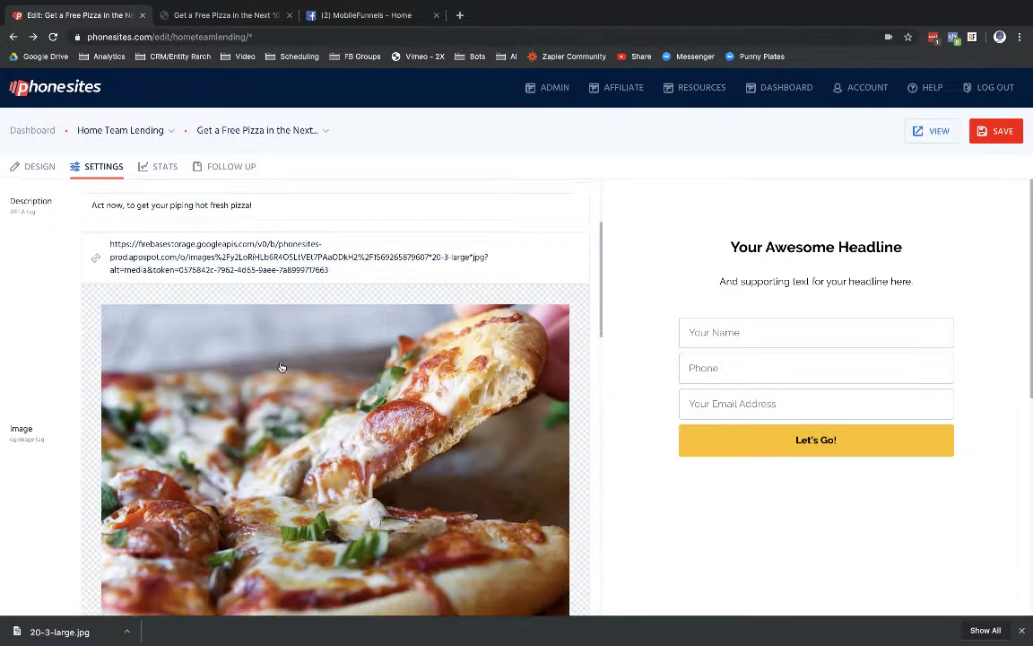
{"action": "scroll", "coordinate": [329, 373], "scroll_direction": "down", "scroll_amount": 1}
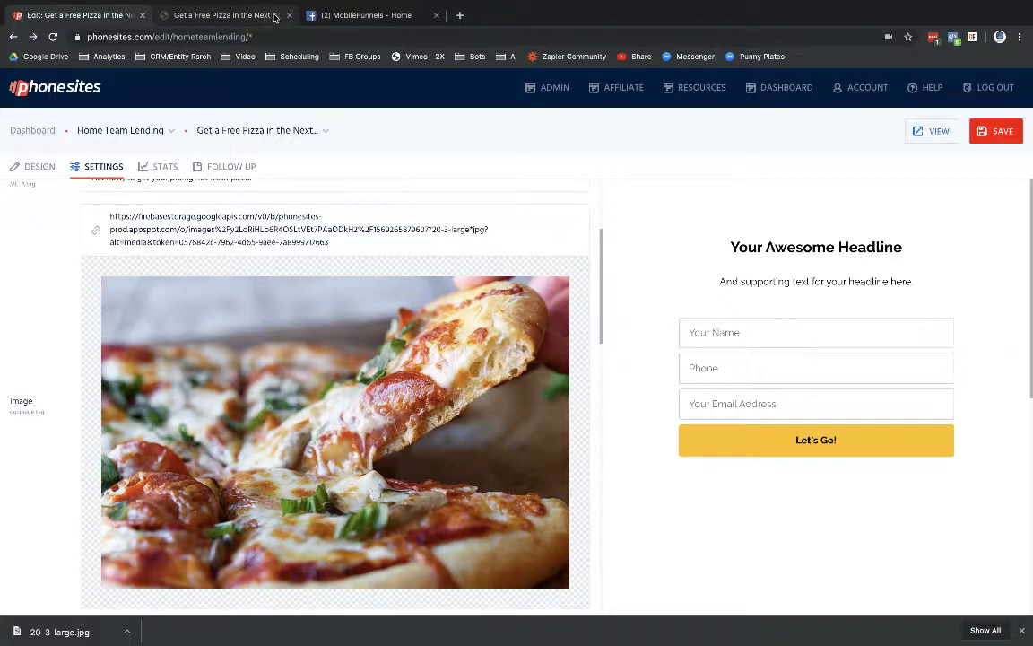
Open canva.com in a new browser tab and look over its design types and existing designs.
{"action": "left_click", "coordinate": [459, 15]}
{"action": "type", "text": "canva.com"}
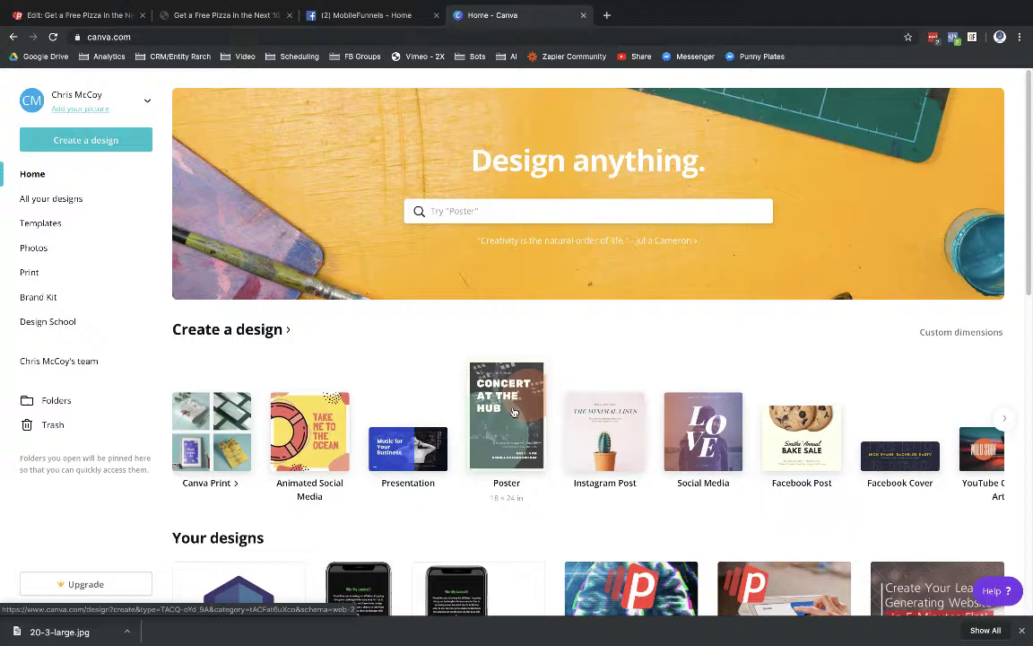
{"action": "scroll", "coordinate": [618, 426], "scroll_direction": "down", "scroll_amount": 1}
{"action": "scroll", "coordinate": [629, 431], "scroll_direction": "down", "scroll_amount": 3}
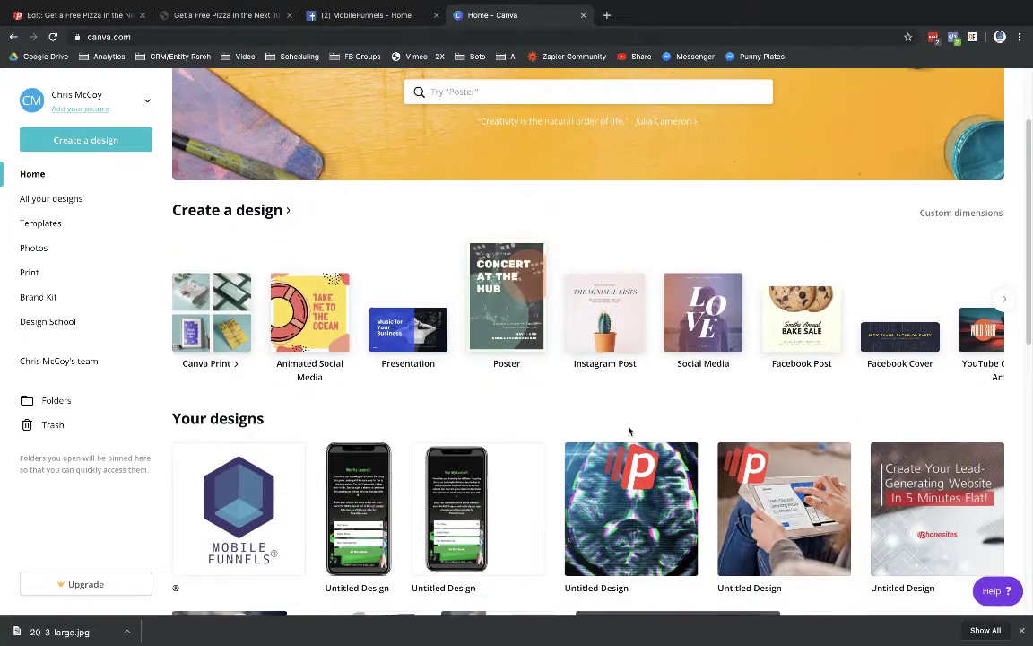
{"action": "scroll", "coordinate": [629, 431], "scroll_direction": "up", "scroll_amount": 4}
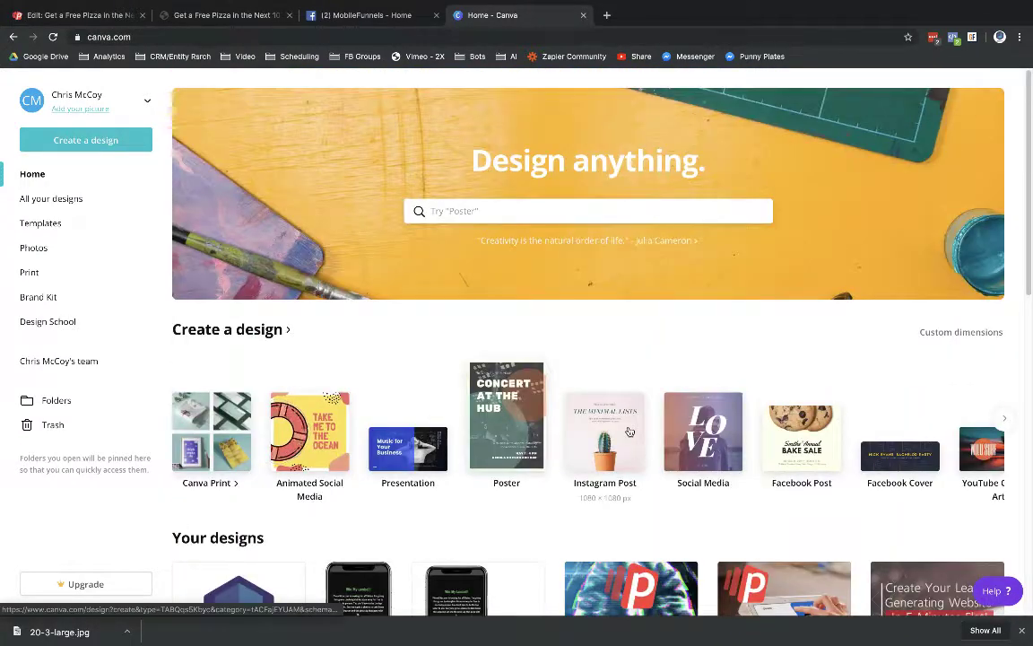
Return to the Phonesites editor and save the page with its new image.
{"action": "left_click", "coordinate": [72, 15]}
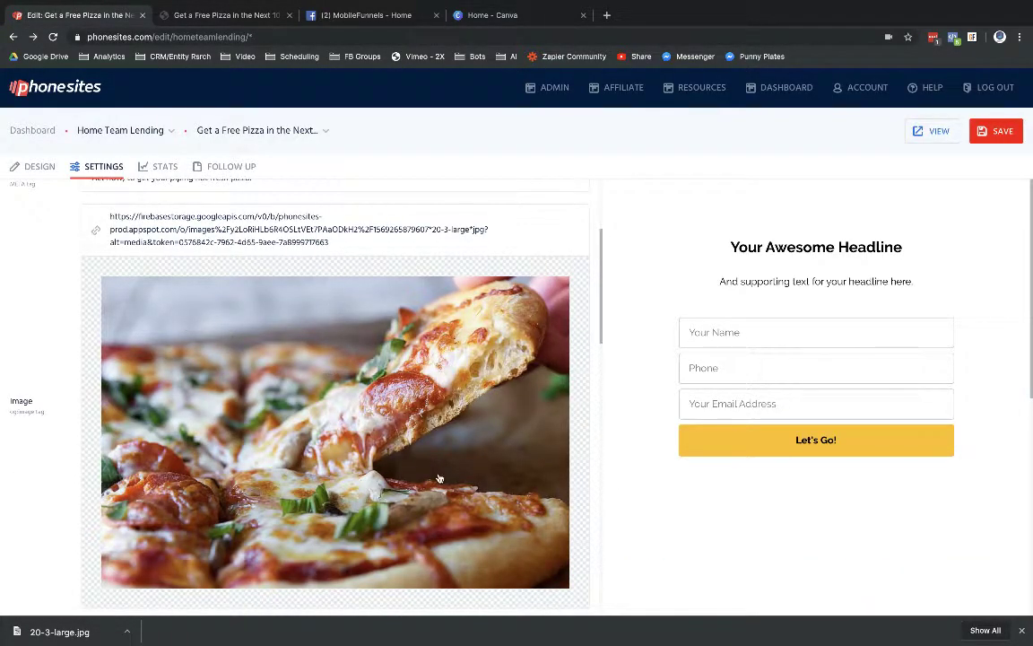
{"action": "left_click", "coordinate": [997, 131]}
{"action": "scroll", "coordinate": [410, 235], "scroll_direction": "up", "scroll_amount": 3}
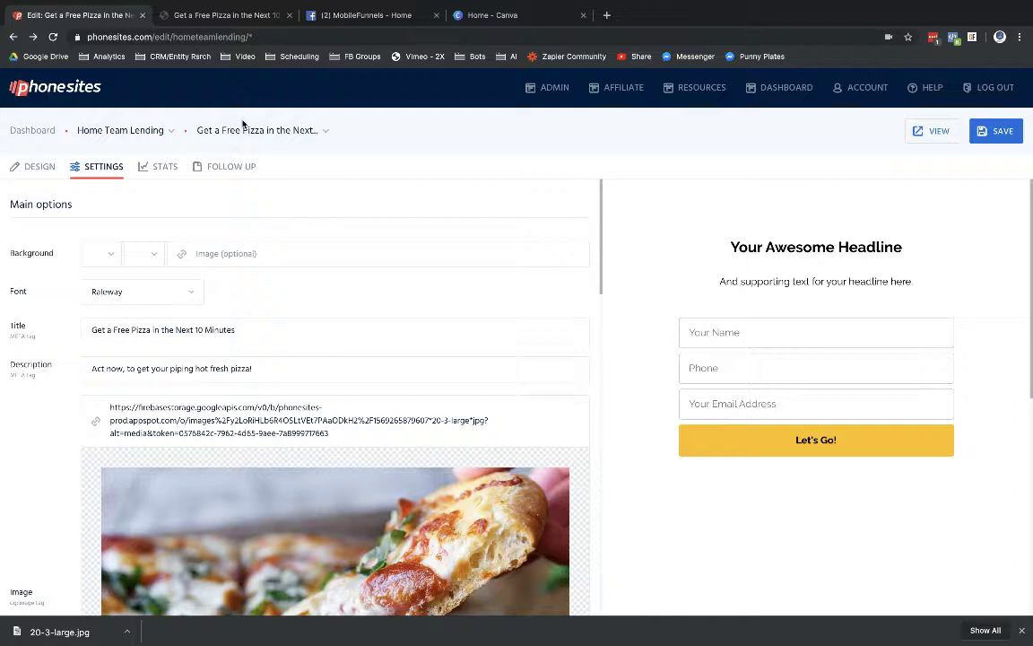
Copy the web address of the live Home Team Lending page.
{"action": "left_click", "coordinate": [231, 19]}
{"action": "right_click", "coordinate": [196, 37]}
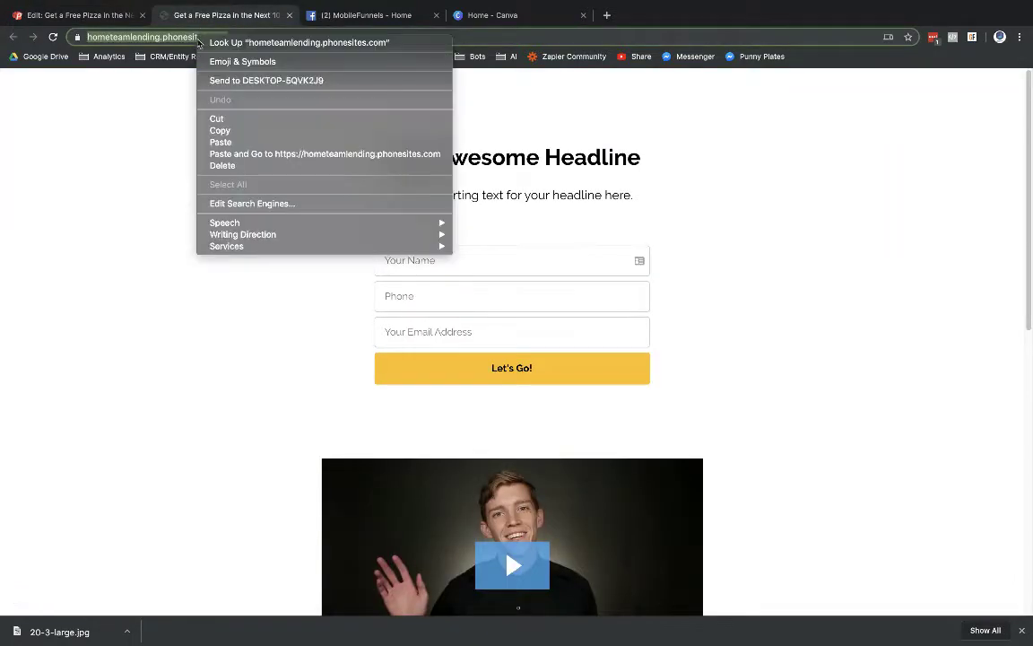
{"action": "left_click", "coordinate": [196, 121]}
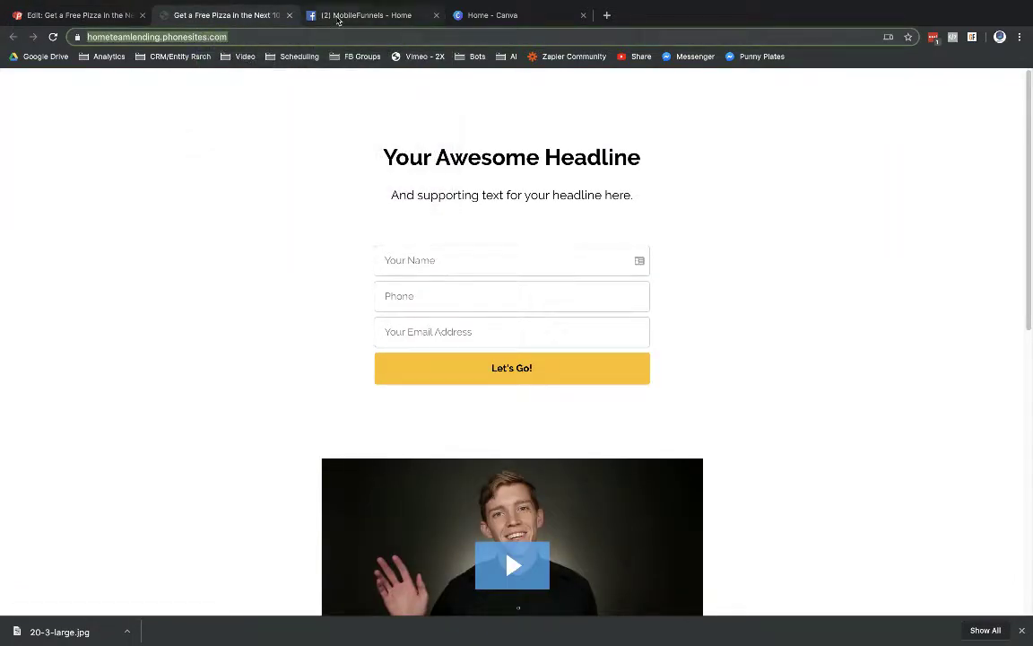
Paste the copied page link into a new post on the MobileFunnels Facebook page to check its preview, and reload the page.
{"action": "left_click", "coordinate": [341, 20]}
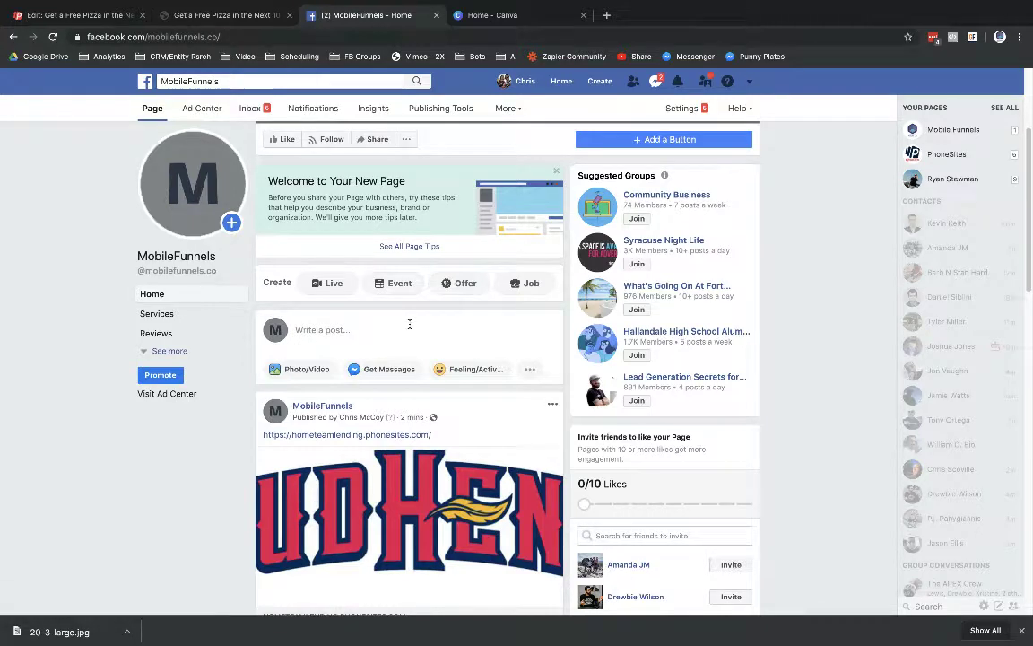
{"action": "left_click", "coordinate": [411, 326]}
{"action": "key", "text": "ctrl+v"}
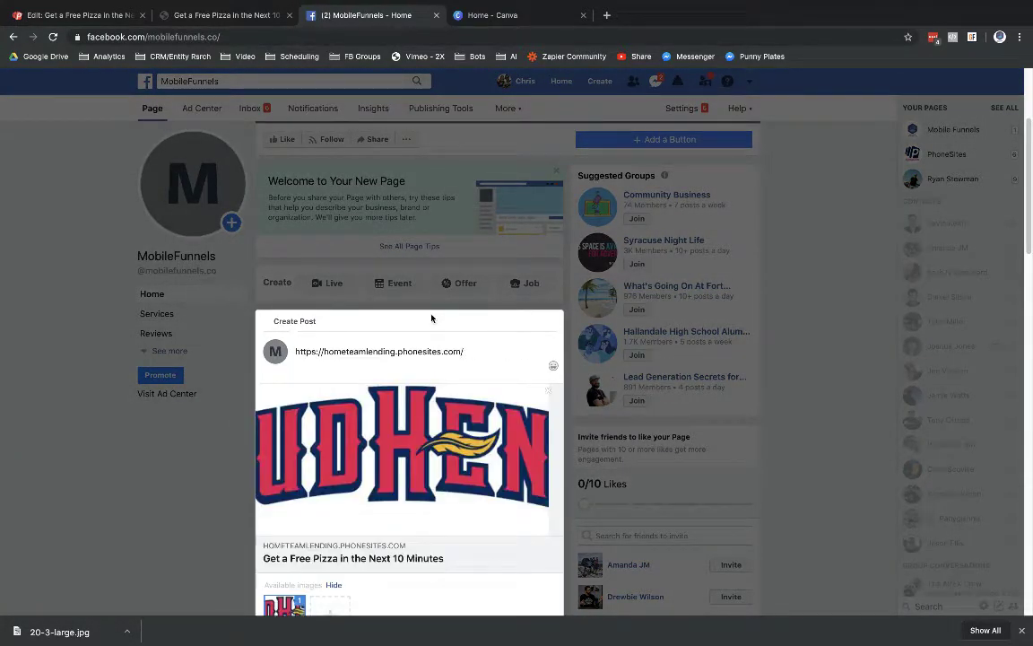
{"action": "scroll", "coordinate": [426, 320], "scroll_direction": "down", "scroll_amount": 2}
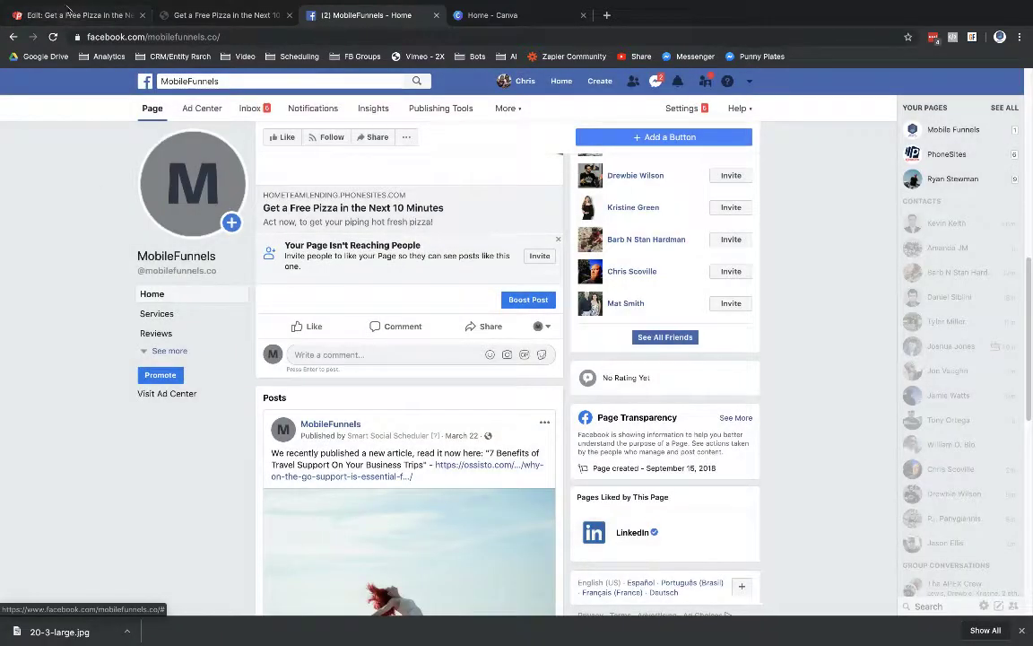
{"action": "left_click", "coordinate": [53, 38]}
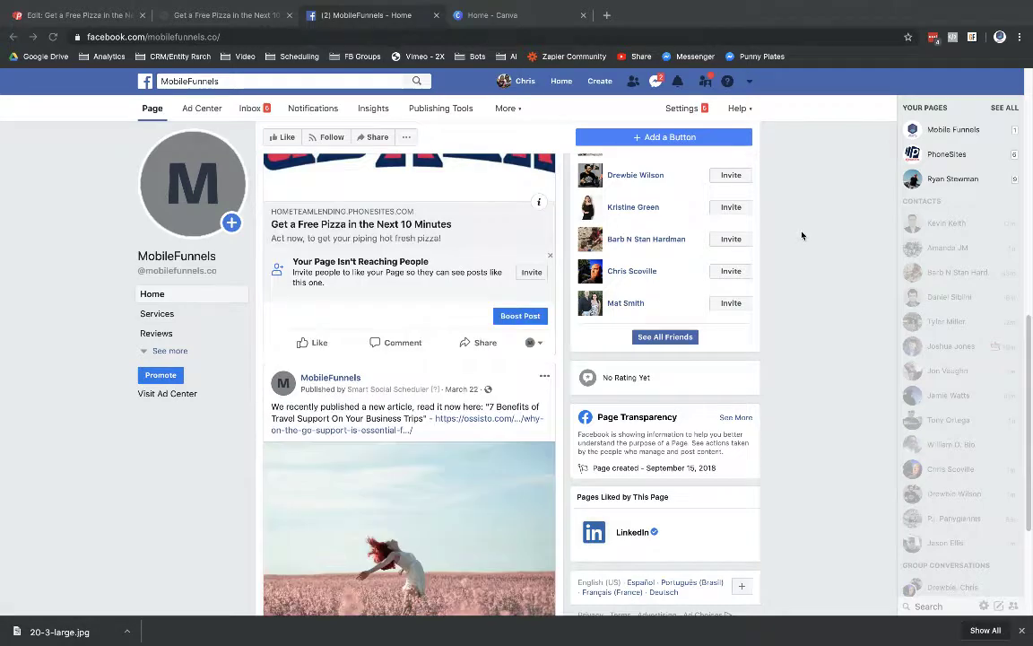
{"action": "scroll", "coordinate": [793, 232], "scroll_direction": "up", "scroll_amount": 6}
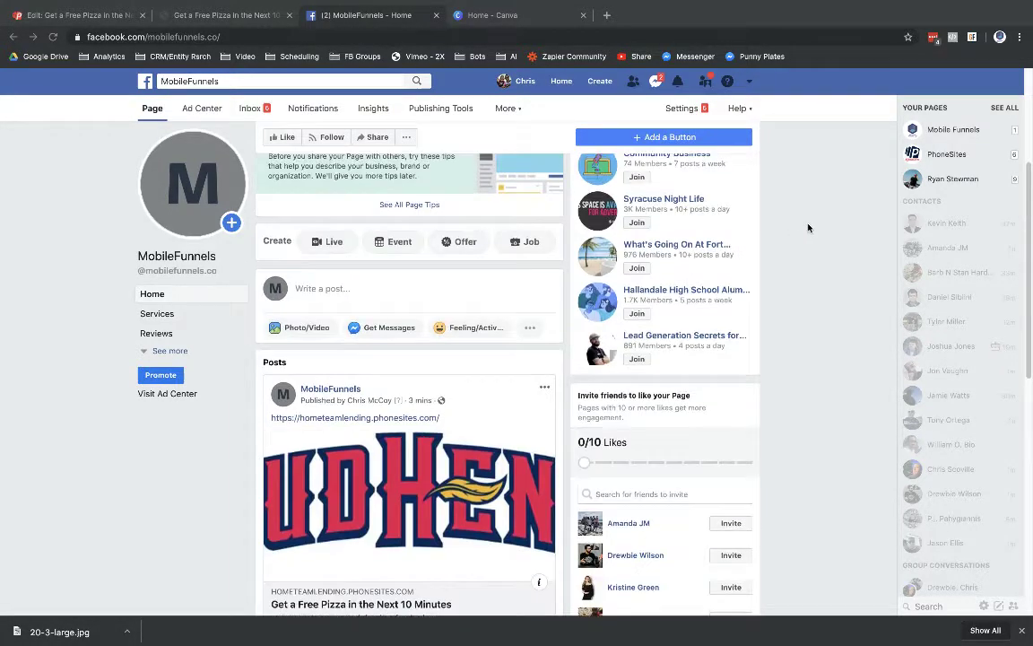
Search the web for "facebook debugger" in place of the Canva page and open the Facebook for Developers Sharing Debugger.
{"action": "left_click", "coordinate": [456, 18]}
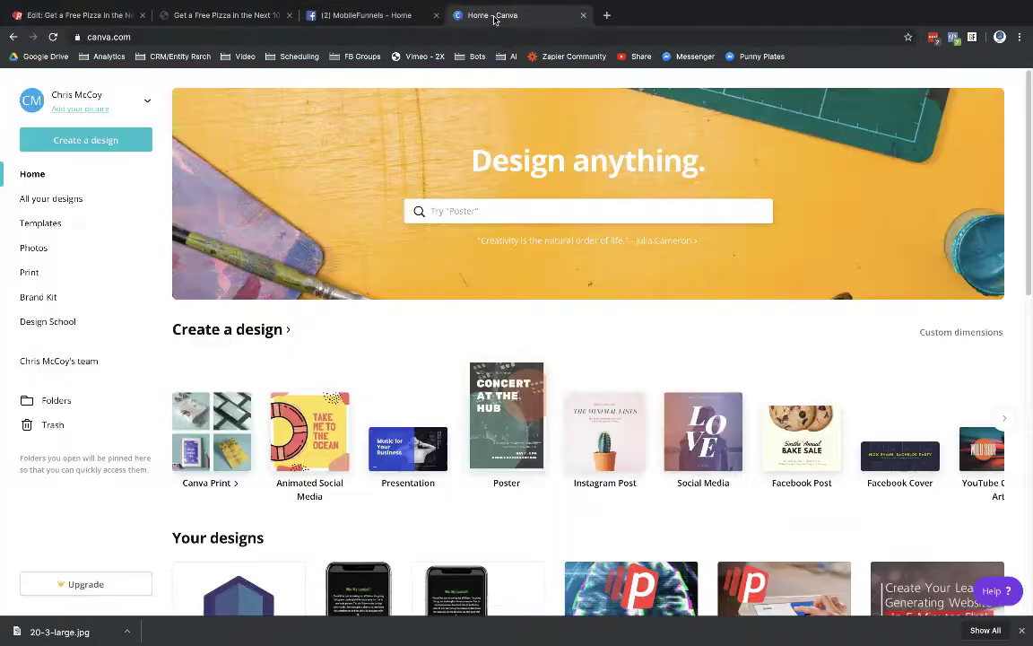
{"action": "left_click", "coordinate": [440, 33]}
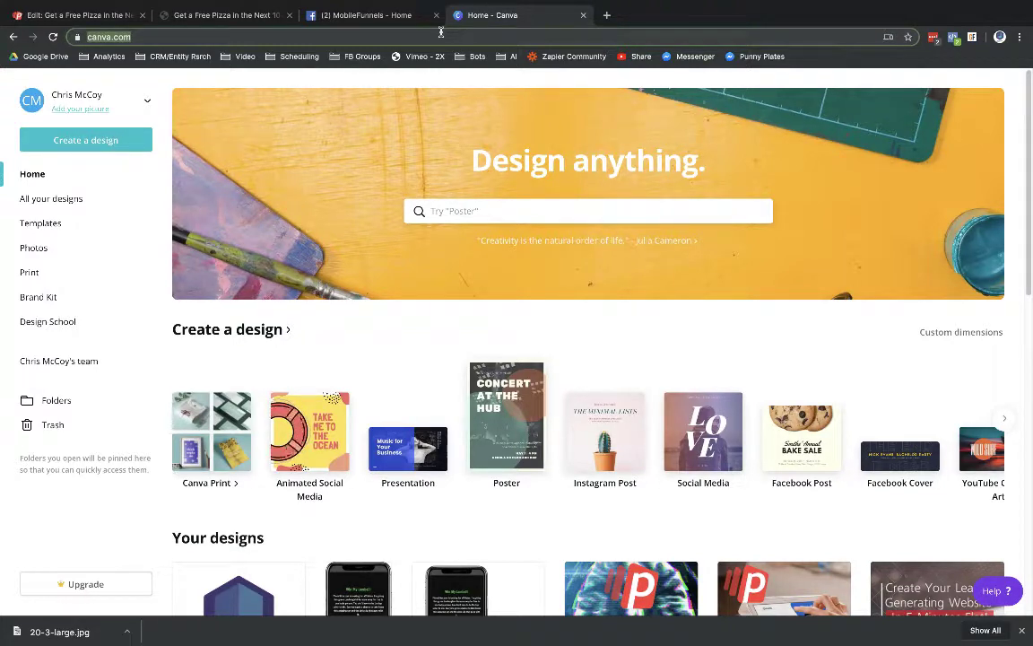
{"action": "type", "text": "faceb"}
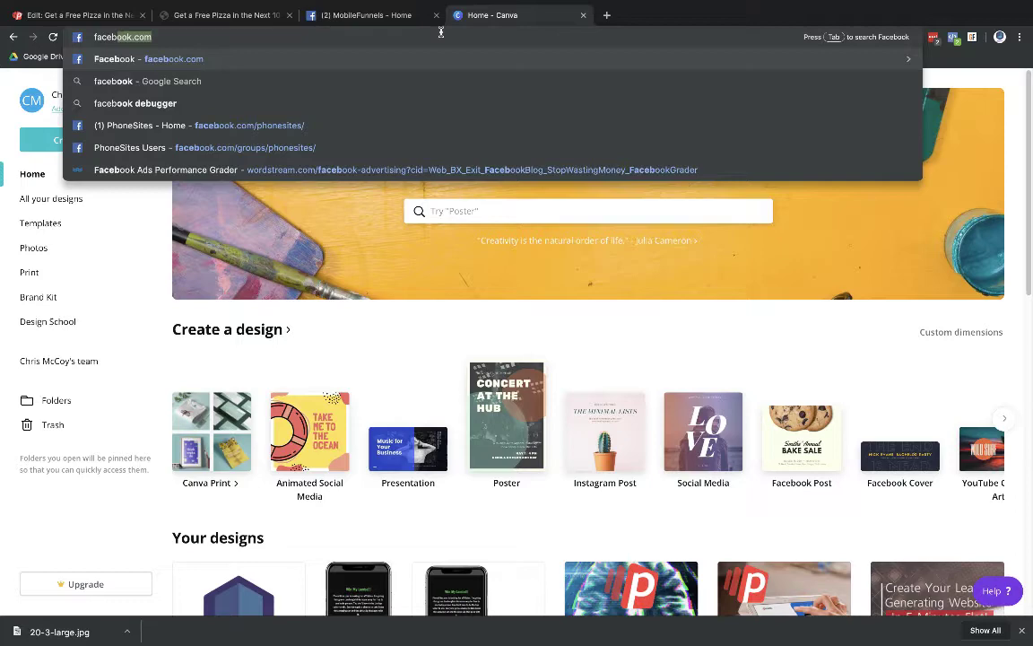
{"action": "type", "text": "ook debugger"}
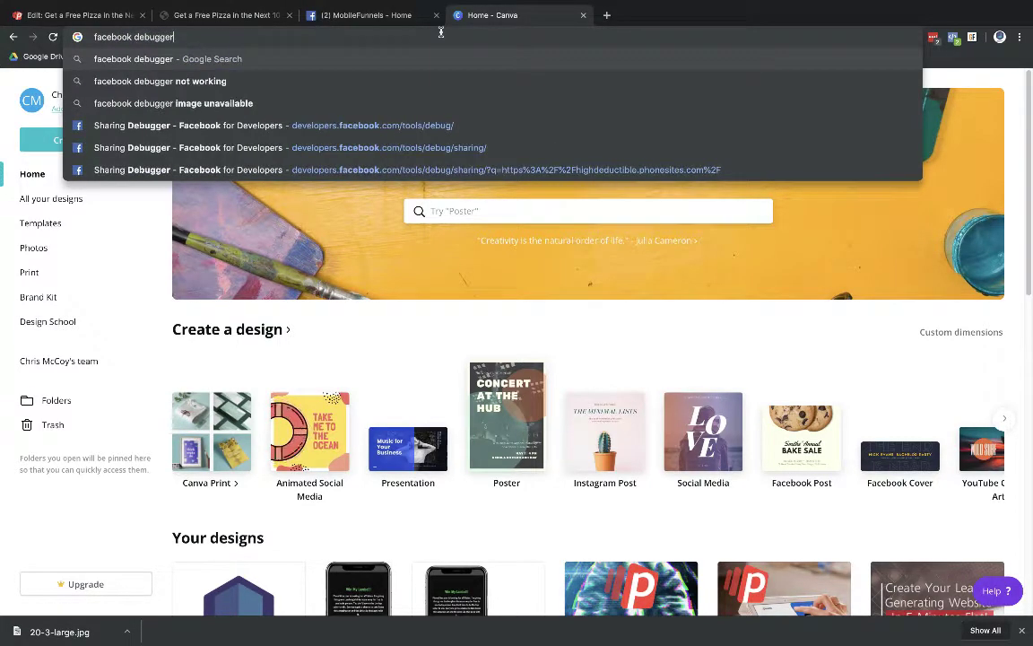
{"action": "key", "text": "Return"}
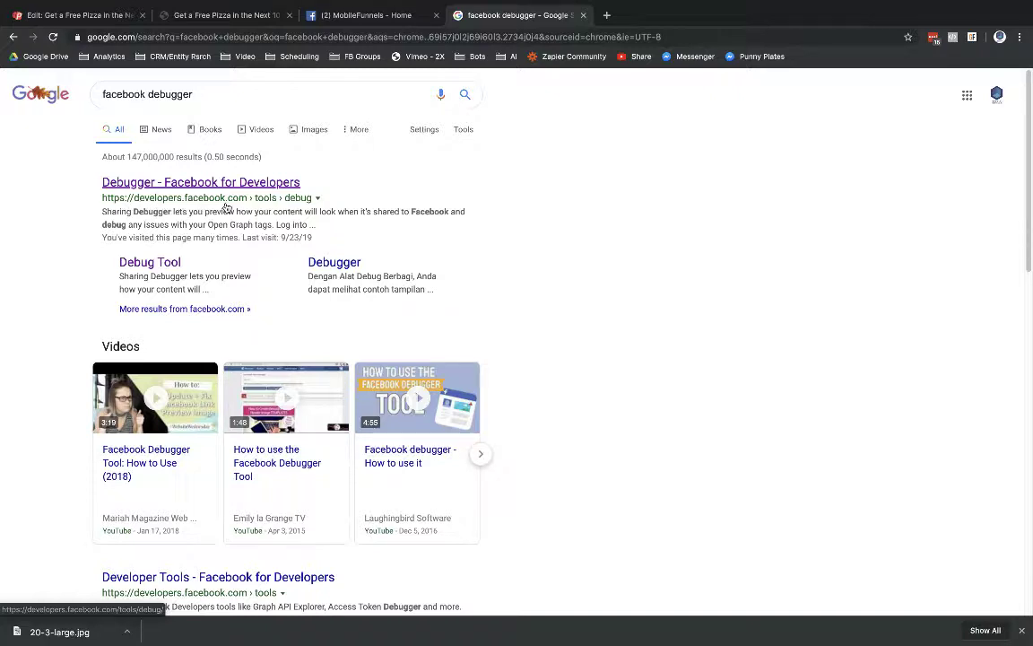
{"action": "left_click", "coordinate": [269, 183]}
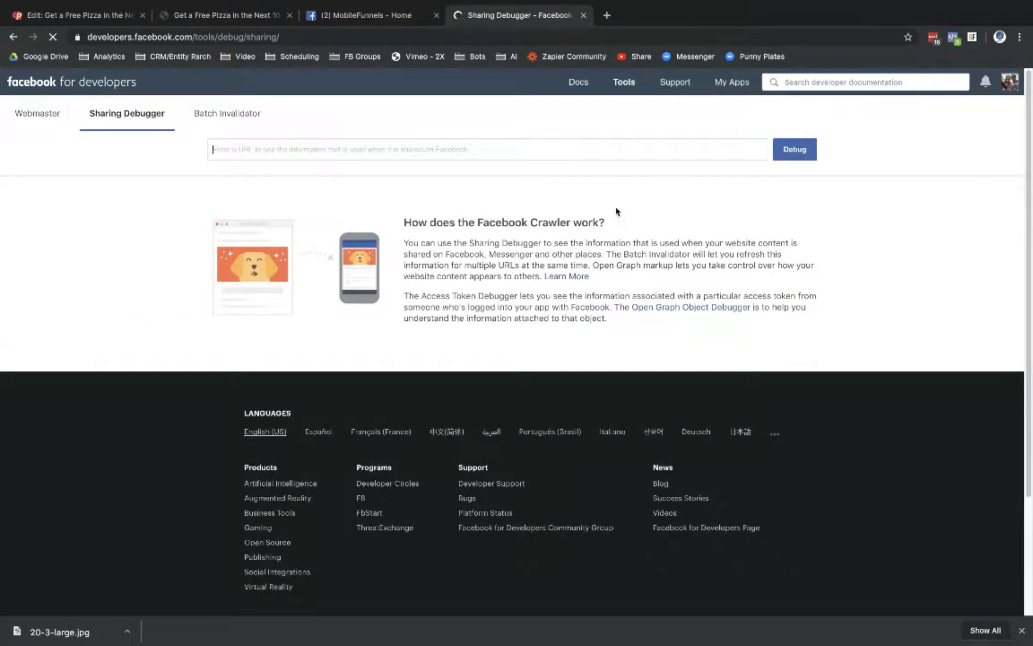
{"action": "left_click", "coordinate": [224, 15]}
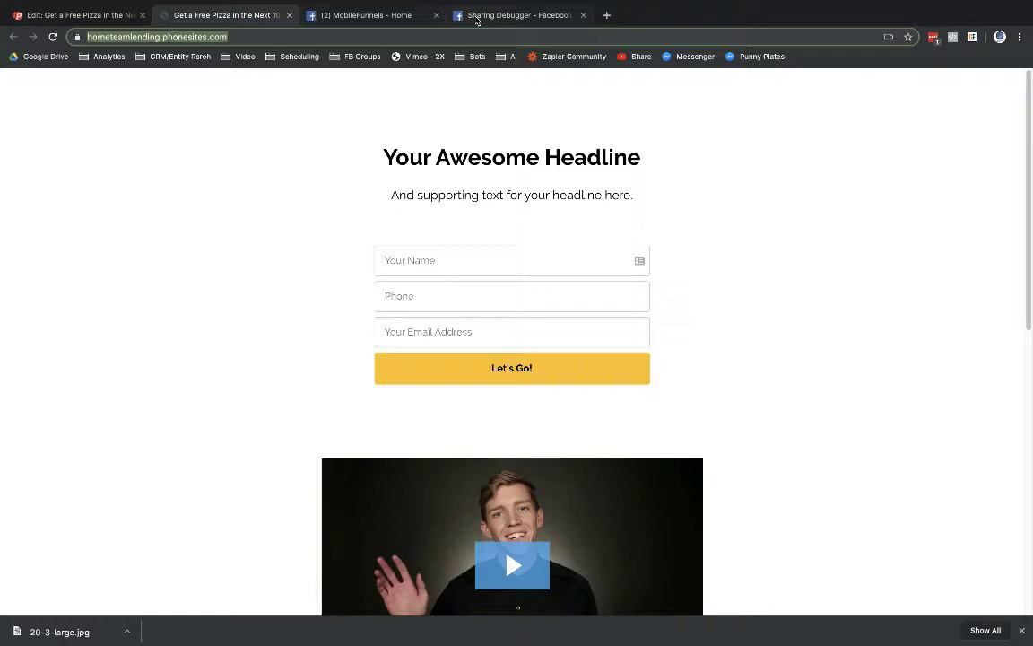
{"action": "left_click", "coordinate": [484, 15]}
{"action": "left_click", "coordinate": [271, 147]}
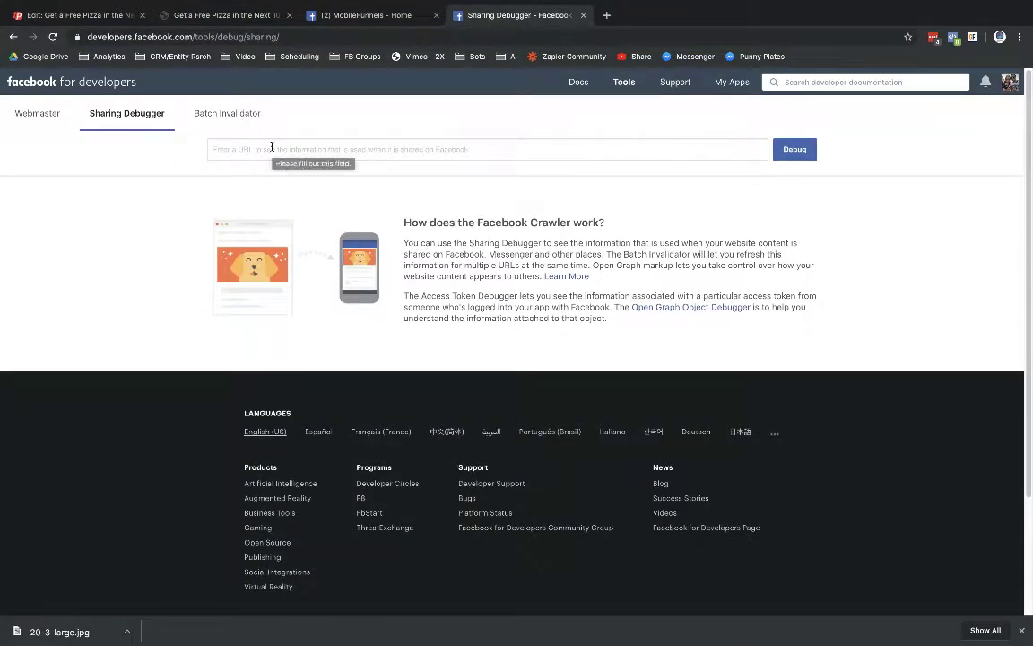
{"action": "key", "text": "ctrl+v"}
{"action": "left_click", "coordinate": [794, 150]}
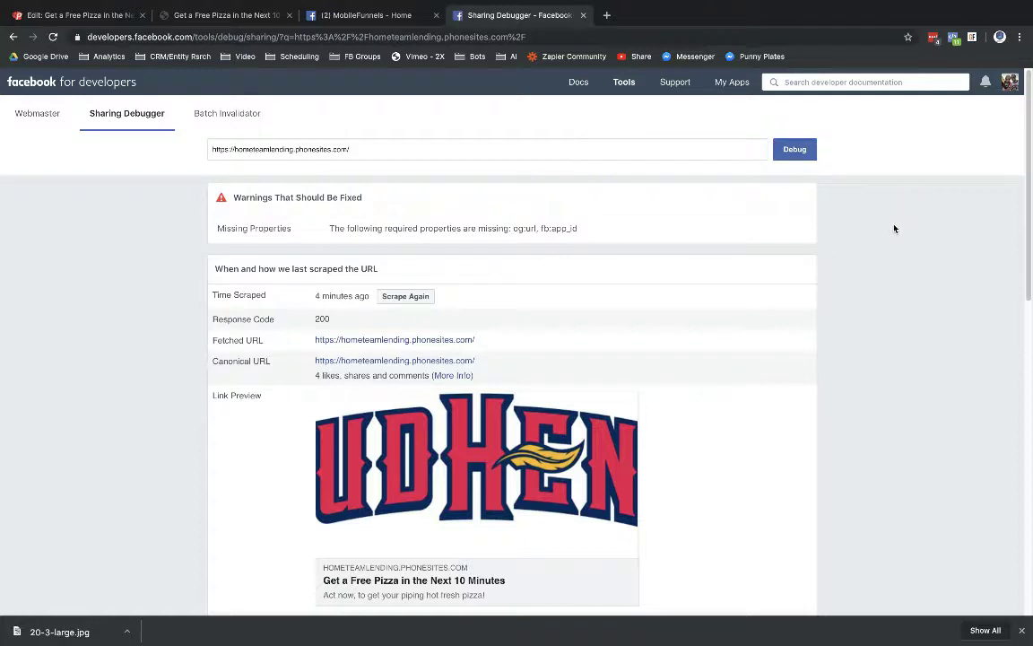
Scrape the Home Team Lending page again, repeating as needed to refresh its link preview image.
{"action": "scroll", "coordinate": [894, 229], "scroll_direction": "down", "scroll_amount": 2}
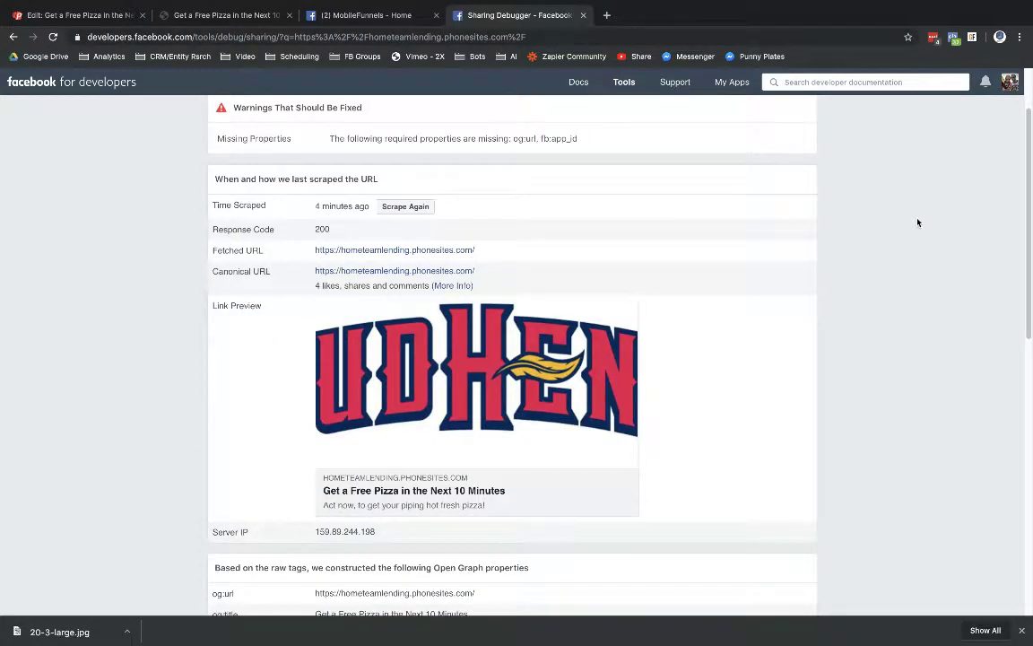
{"action": "left_click", "coordinate": [406, 207]}
{"action": "scroll", "coordinate": [622, 234], "scroll_direction": "up", "scroll_amount": 1}
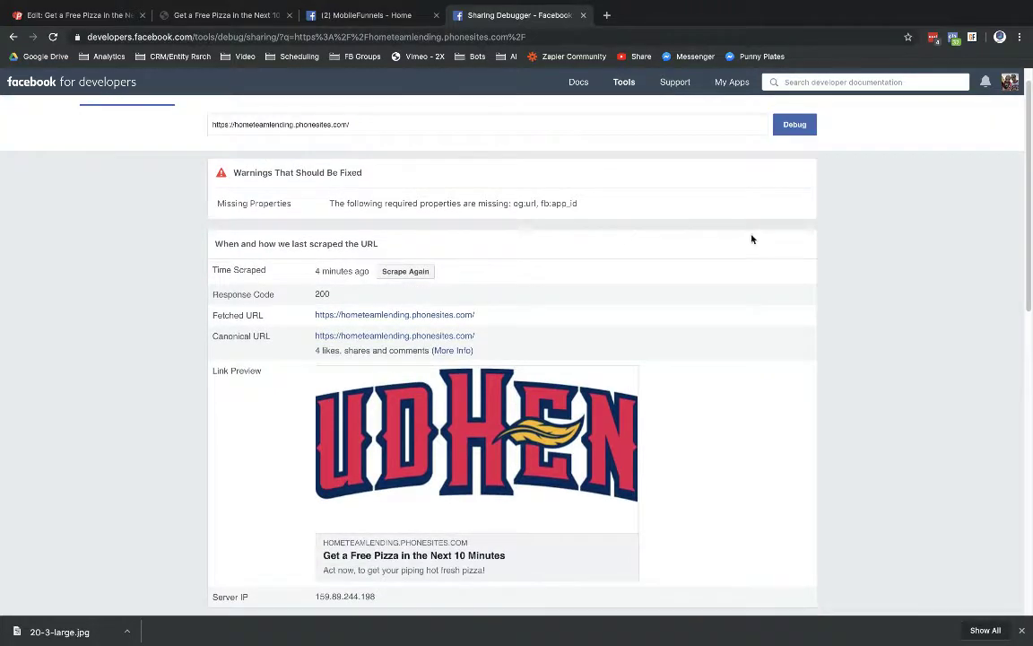
{"action": "scroll", "coordinate": [763, 244], "scroll_direction": "down", "scroll_amount": 1}
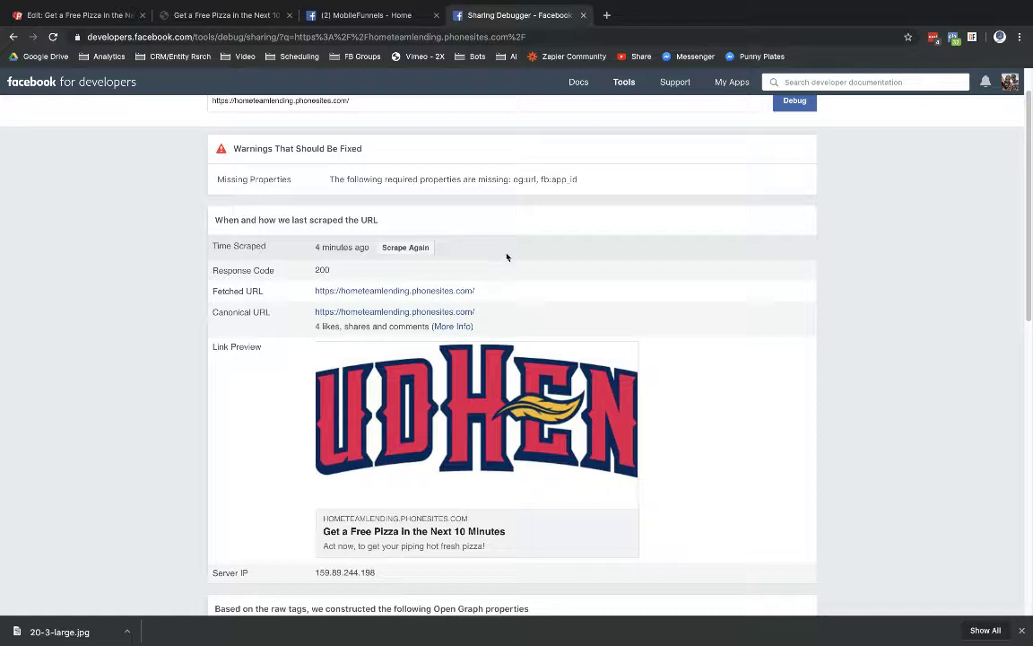
{"action": "left_click", "coordinate": [399, 254]}
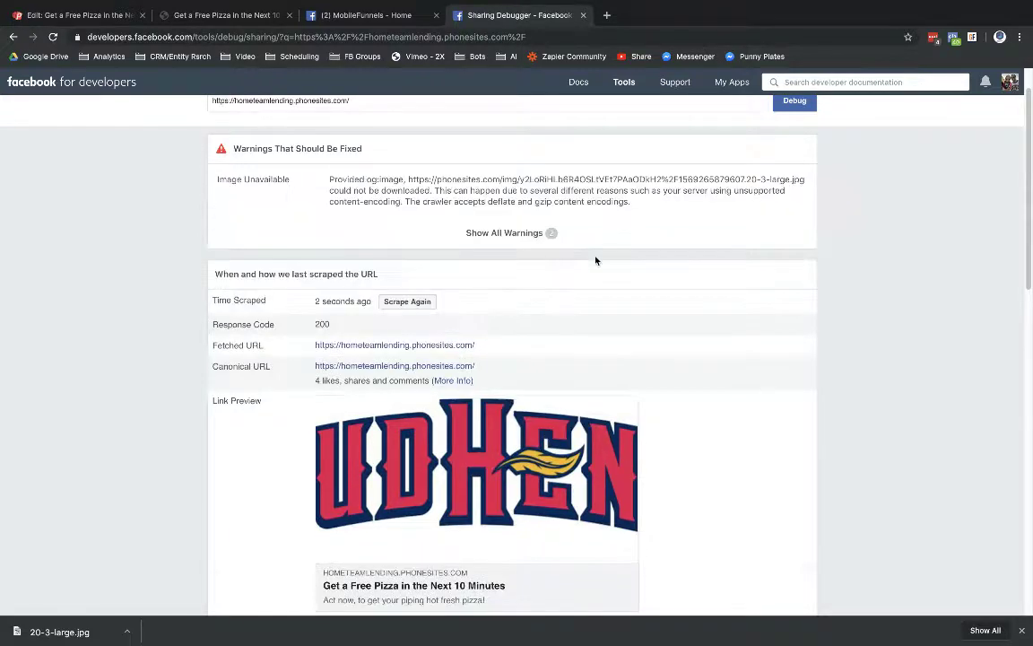
{"action": "scroll", "coordinate": [595, 260], "scroll_direction": "down", "scroll_amount": 1}
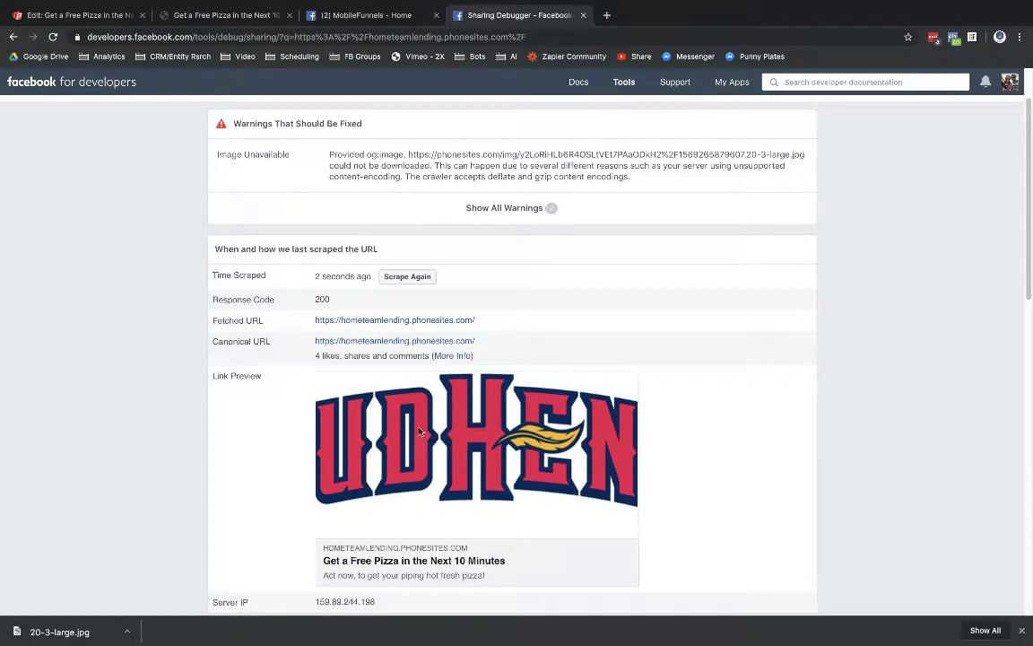
{"action": "left_click", "coordinate": [399, 277]}
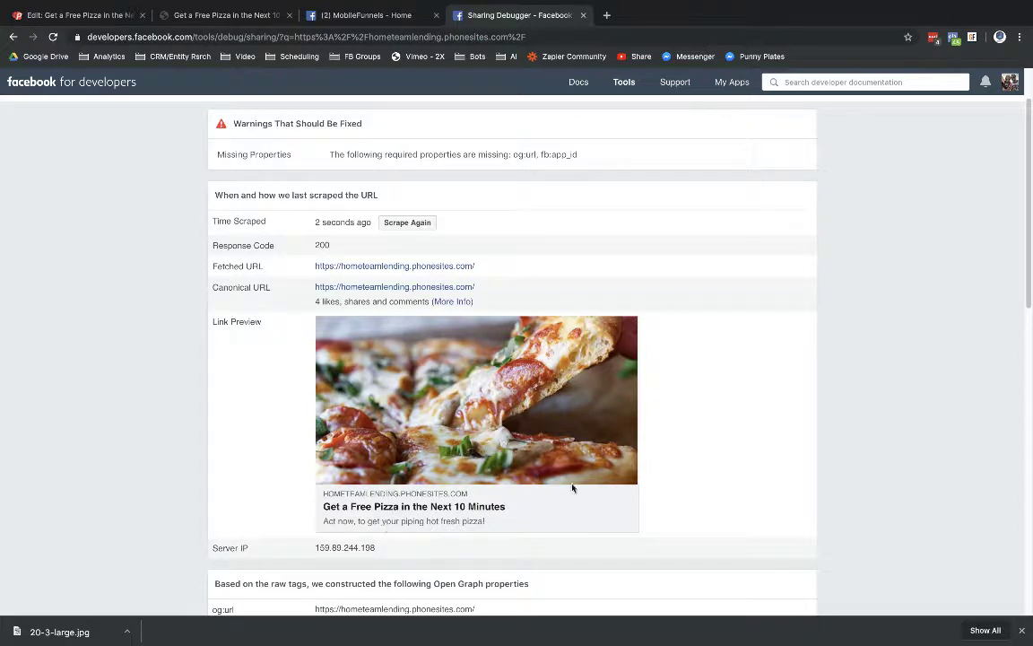
{"action": "scroll", "coordinate": [573, 487], "scroll_direction": "up", "scroll_amount": 1}
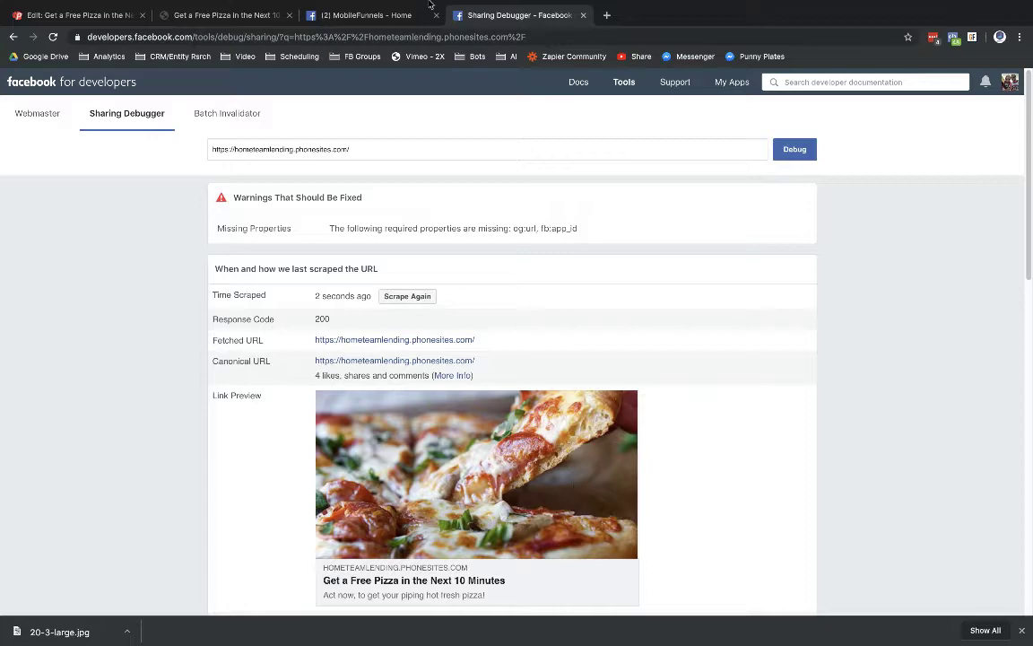
{"action": "left_click", "coordinate": [380, 15]}
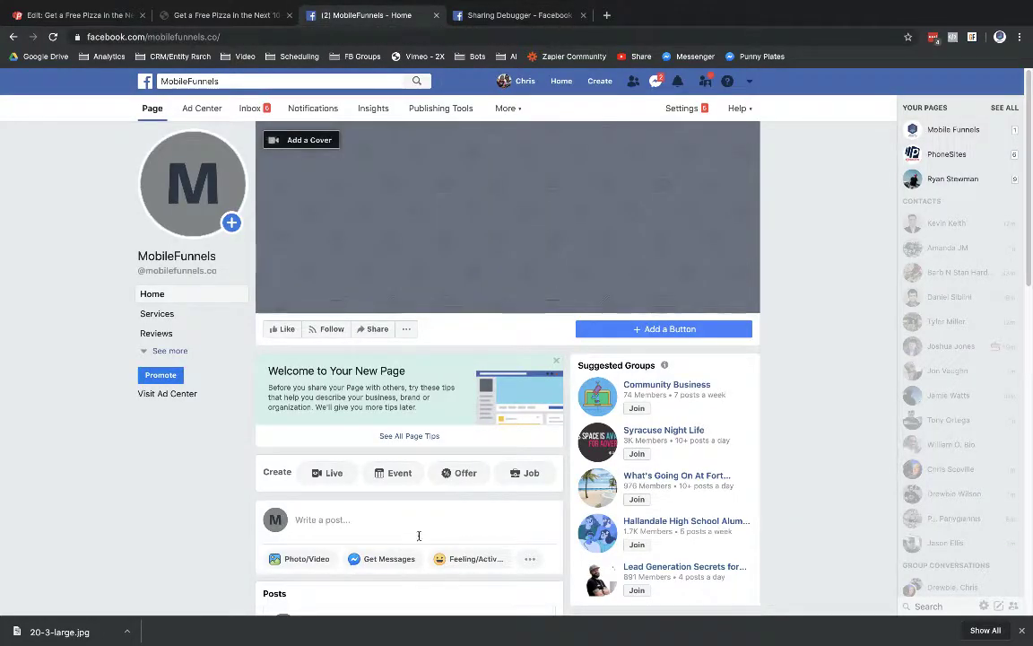
{"action": "scroll", "coordinate": [418, 535], "scroll_direction": "down", "scroll_amount": 1}
{"action": "left_click", "coordinate": [357, 501]}
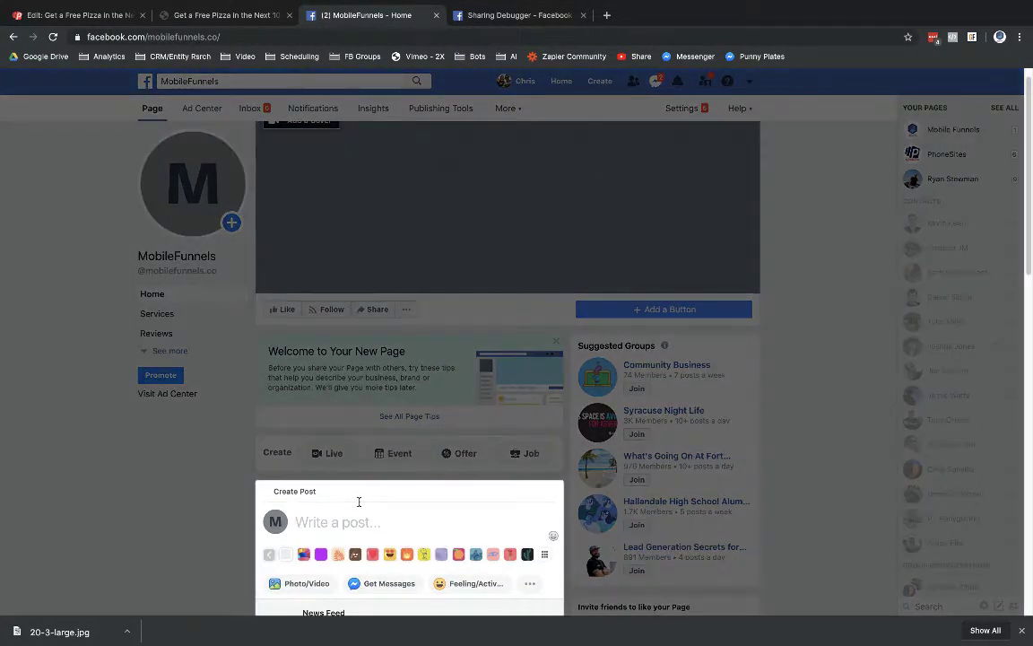
{"action": "type", "text": "https://hometeamlending.phonesites.com/"}
{"action": "scroll", "coordinate": [415, 511], "scroll_direction": "down", "scroll_amount": 3}
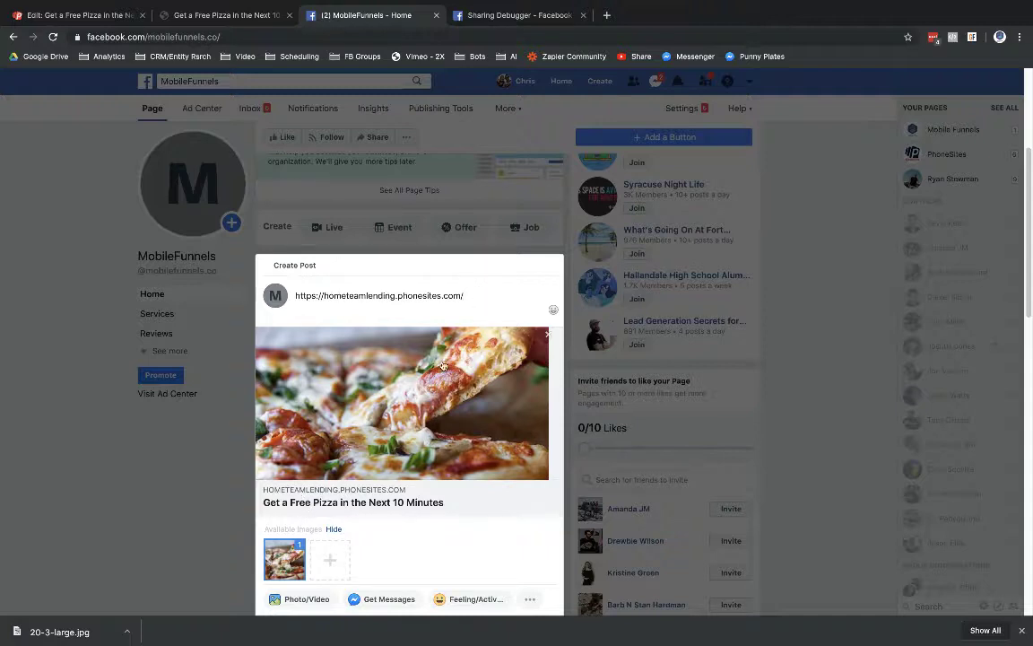
{"action": "left_click_drag", "start_coordinate": [462, 295], "coordinate": [319, 294]}
{"action": "key", "text": "BackSpace"}
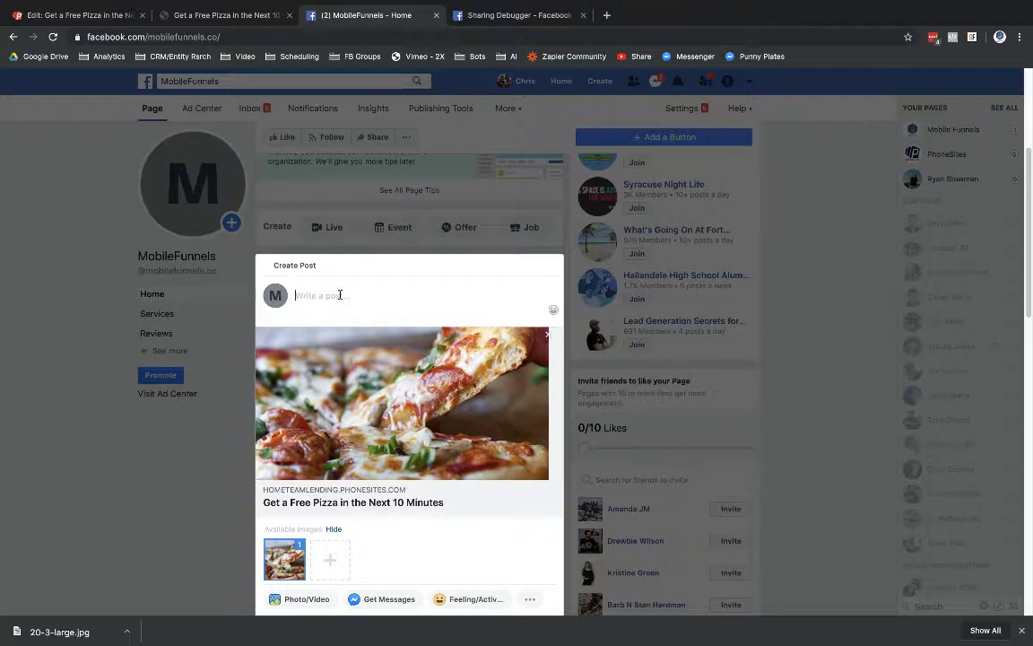
Look through the live page, and share the link-preview post to the MobileFunnels page's News Feed.
{"action": "left_click", "coordinate": [232, 14]}
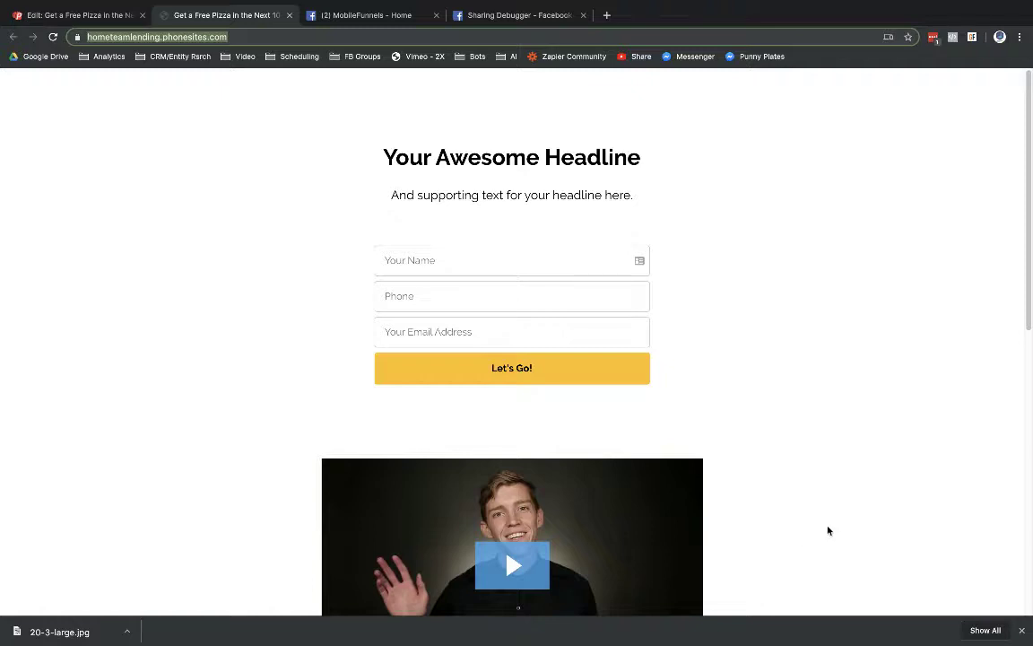
{"action": "scroll", "coordinate": [826, 528], "scroll_direction": "down", "scroll_amount": 6}
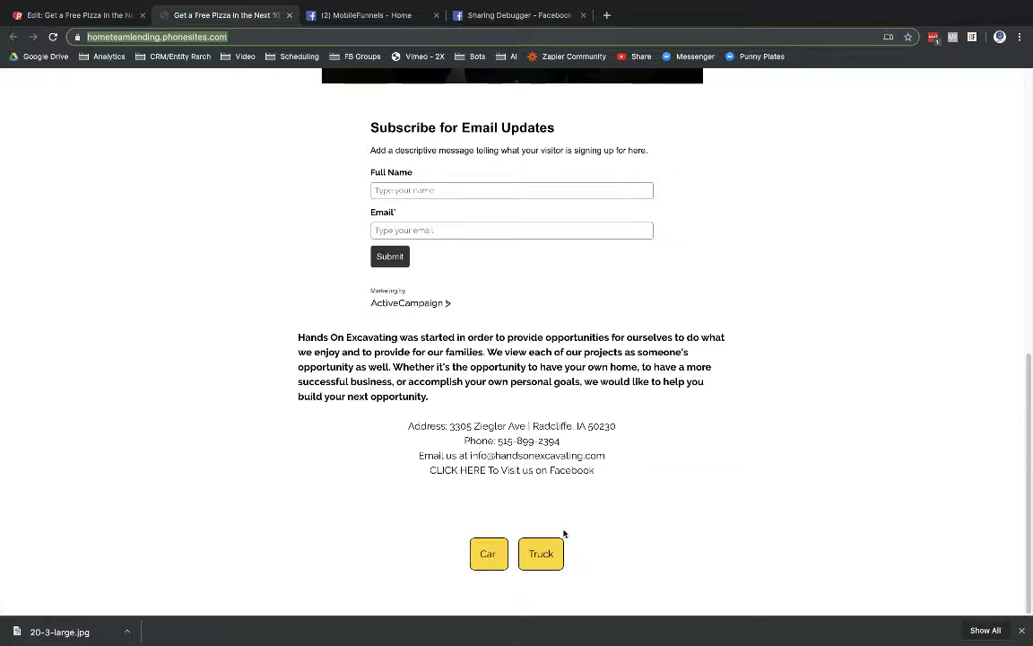
{"action": "left_click", "coordinate": [354, 15]}
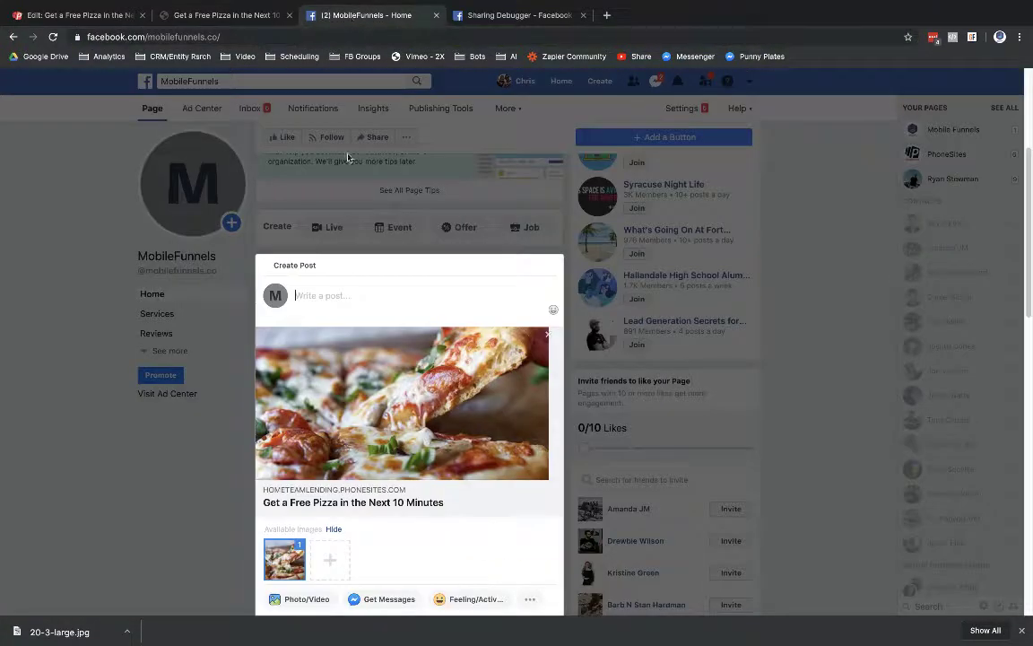
{"action": "scroll", "coordinate": [392, 371], "scroll_direction": "down", "scroll_amount": 2}
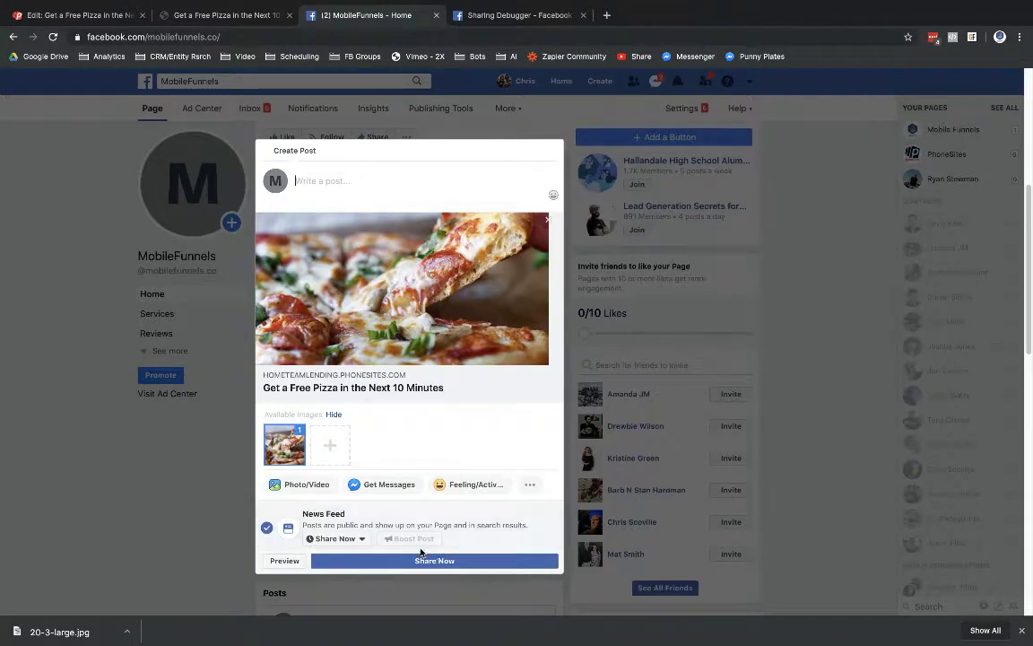
{"action": "left_click", "coordinate": [420, 560]}
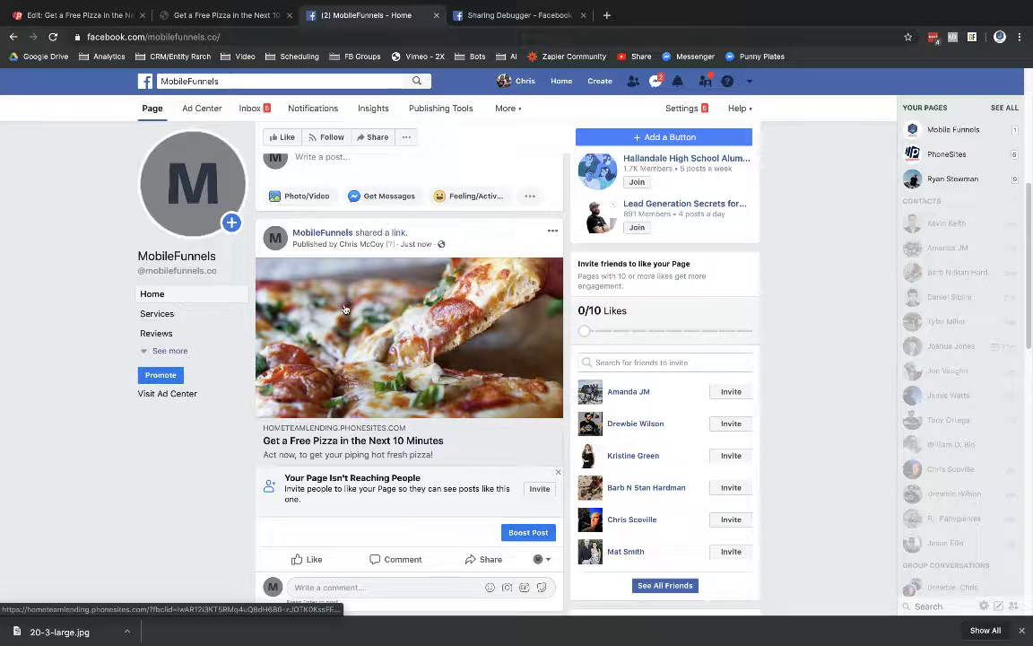
Test the published post by following its image to the live page, and return to the MobileFunnels Facebook page.
{"action": "left_click", "coordinate": [375, 400]}
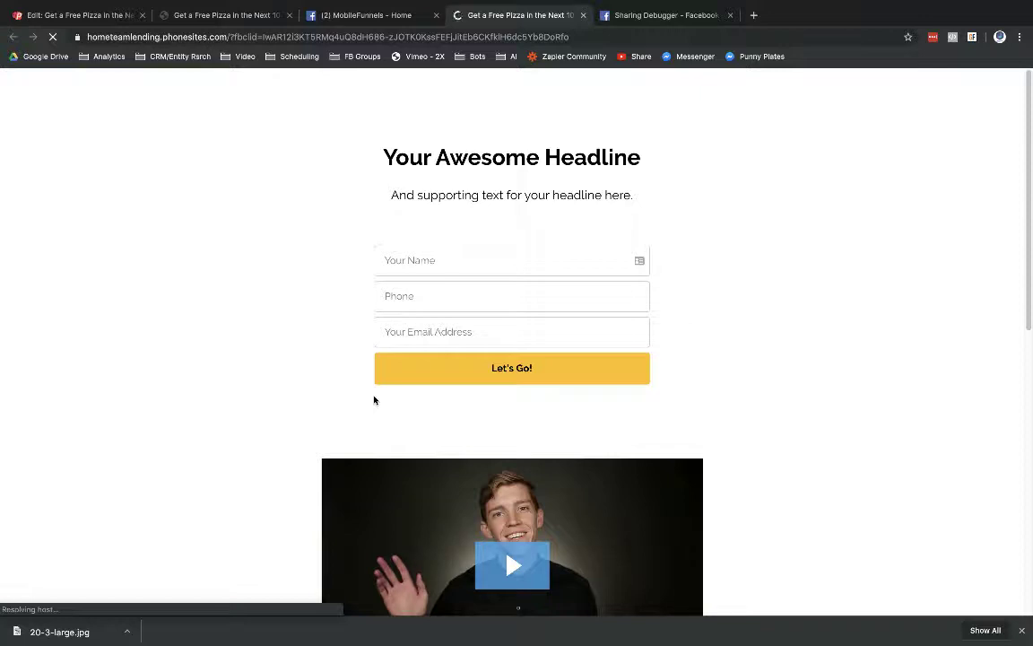
{"action": "left_click", "coordinate": [347, 16]}
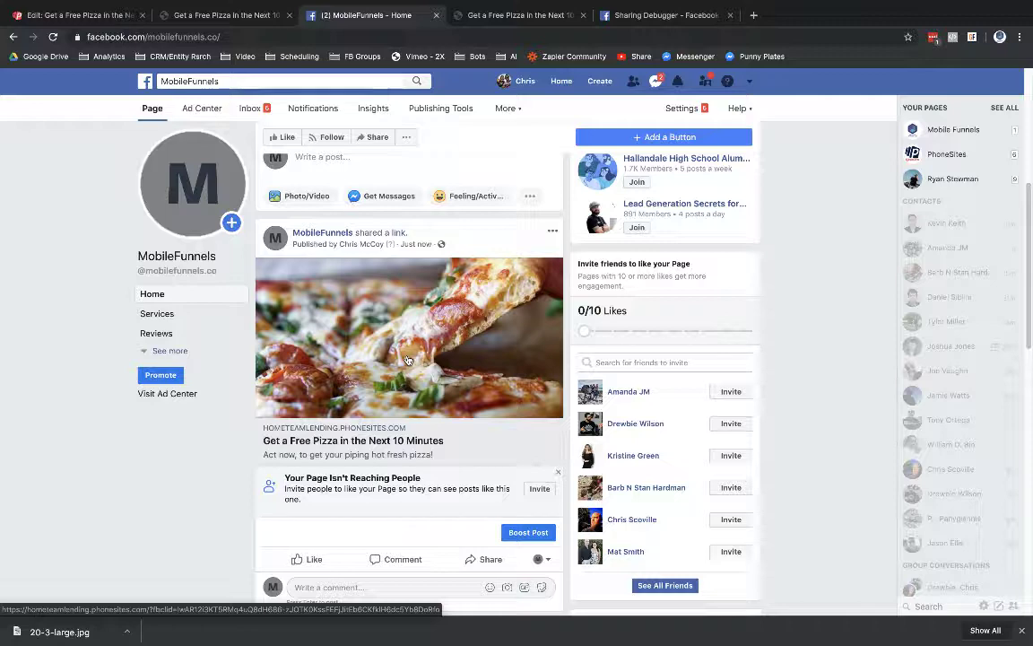
Open the browser's main options.
{"action": "left_click", "coordinate": [1019, 36]}
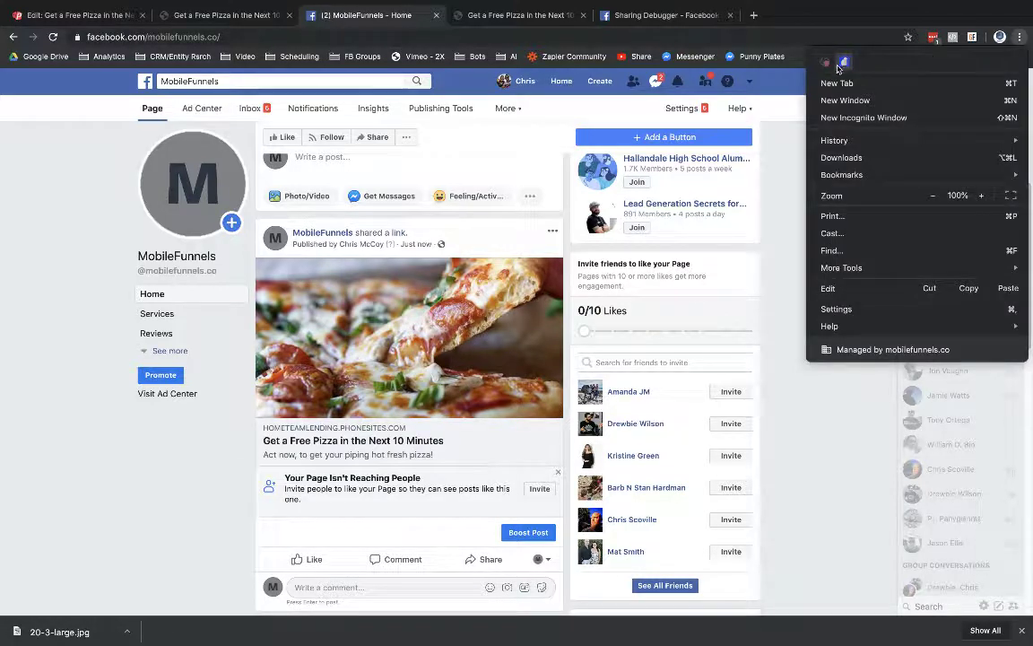